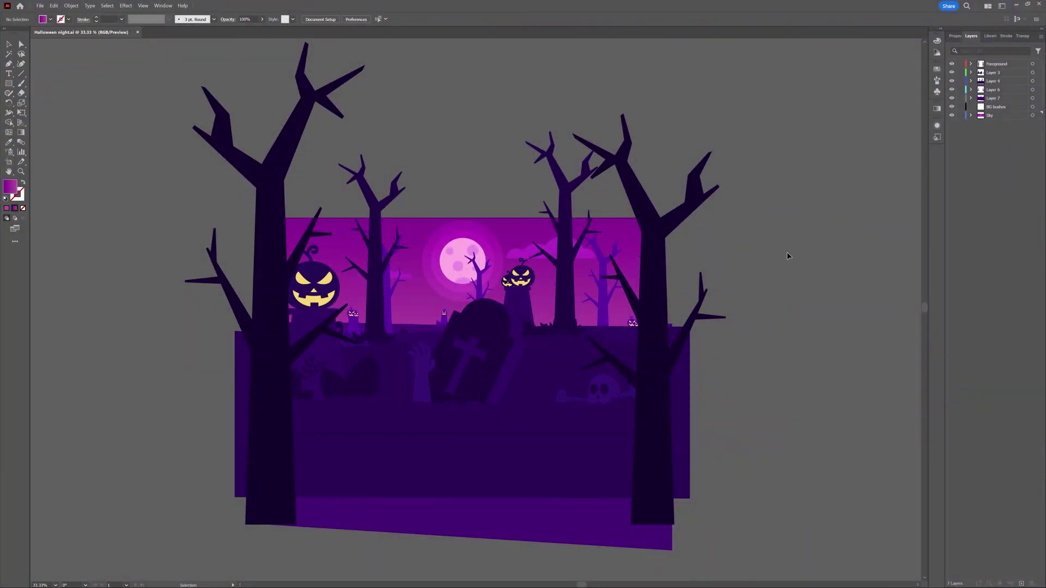
# Step: Duplicate the Foreground layer's trees to both the left and right sides of the original scene
pyautogui.click(1033, 64)
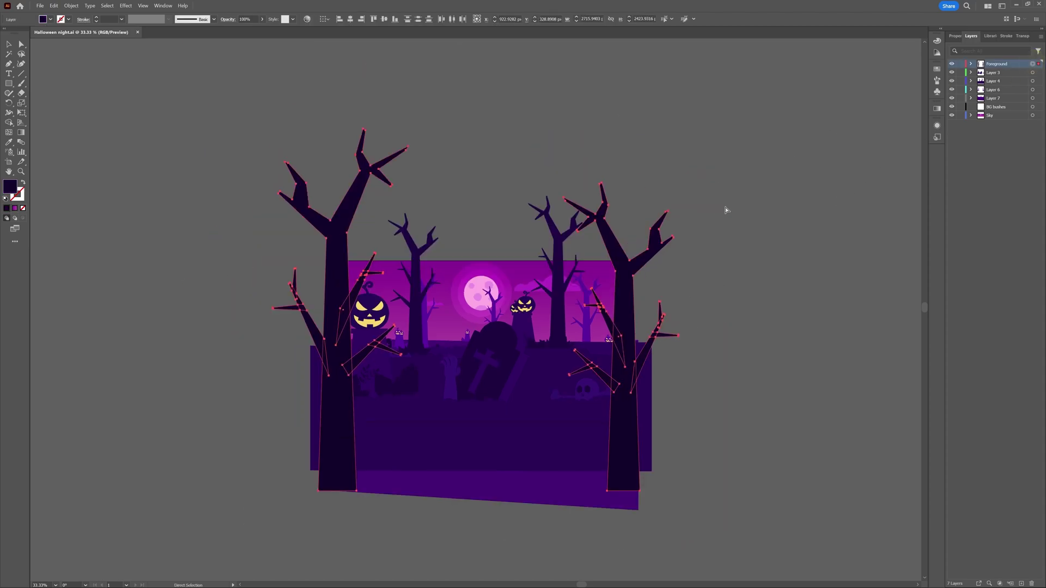
pyautogui.hotkey('ctrl', '-')
pyautogui.press('v')
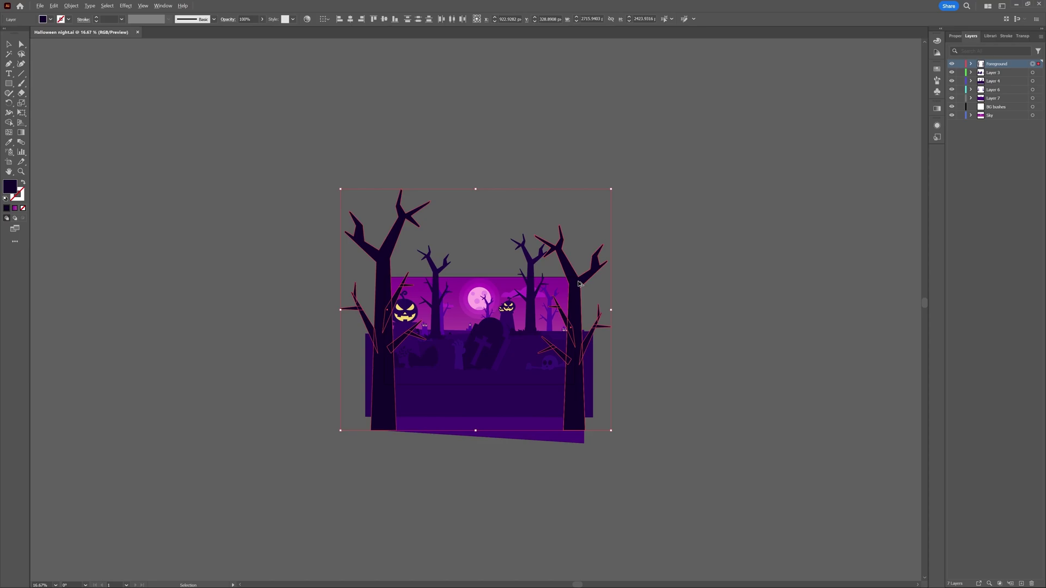
pyautogui.moveTo(579, 284); pyautogui.dragTo(201, 283)
pyautogui.hotkey('ctrl', '-')
pyautogui.hotkey('ctrl', '-')
pyautogui.moveTo(360, 293); pyautogui.dragTo(729, 287)
# Step: Duplicate the Layer 3 and Layer 4 artwork sideways to extend the graveyard scene beyond the artboard
pyautogui.click(1033, 64)
pyautogui.click(1033, 73)
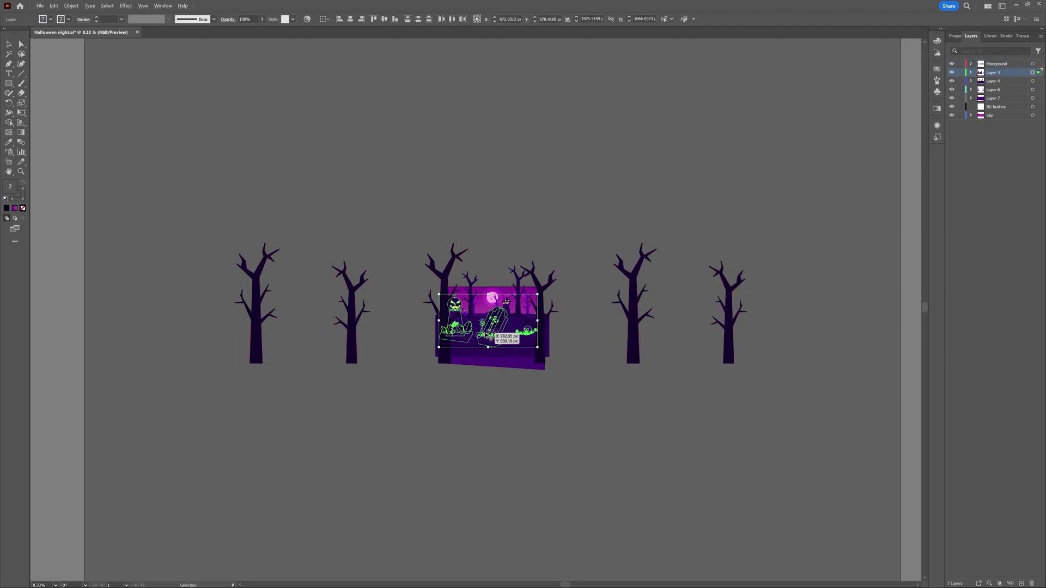
pyautogui.moveTo(489, 339); pyautogui.dragTo(745, 316)
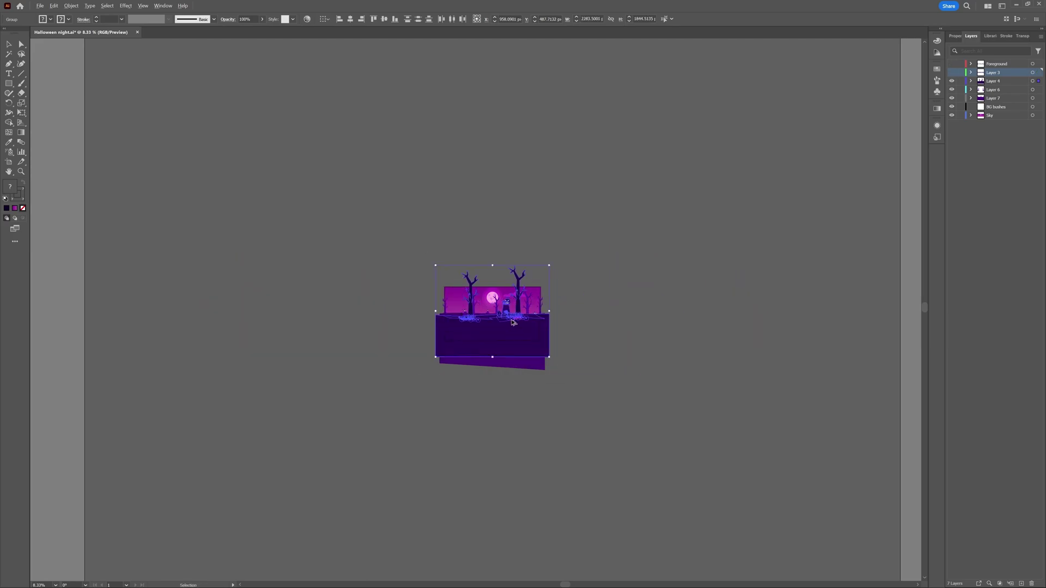
pyautogui.moveTo(501, 332); pyautogui.dragTo(623, 320)
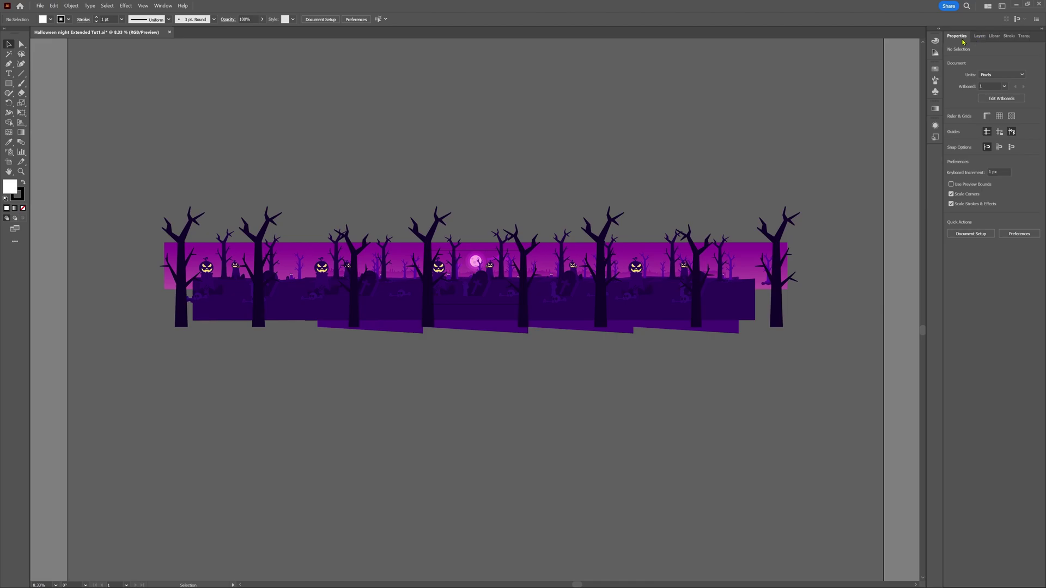
# Step: Widen Artboard 1 symmetrically to about 13296 px and increase its height to cover the extended scene
pyautogui.click(563, 171)
pyautogui.click(1000, 99)
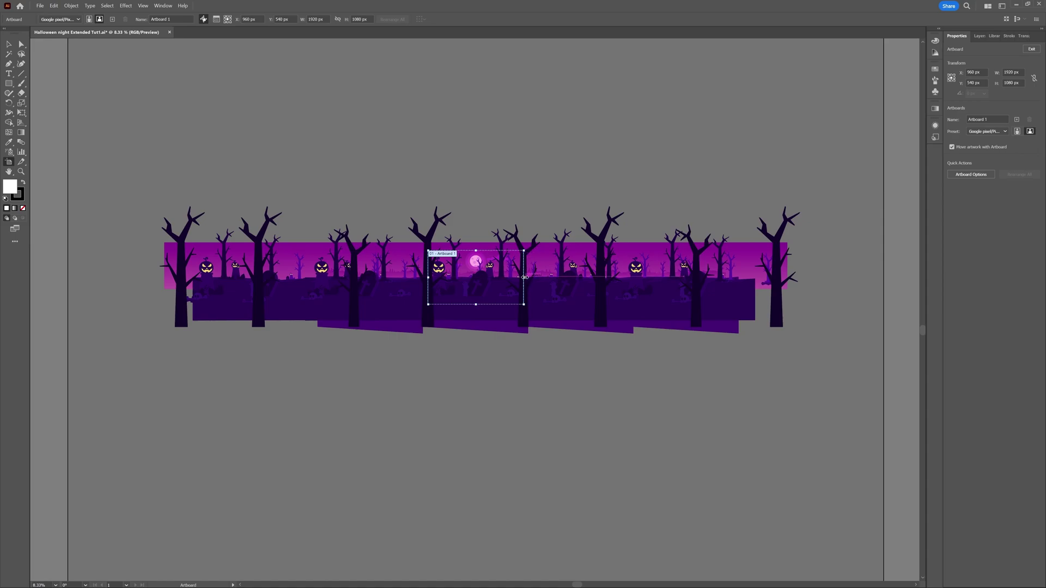
pyautogui.moveTo(525, 277); pyautogui.dragTo(634, 285)
pyautogui.hotkey('ctrl', 'z')
pyautogui.moveTo(524, 278); pyautogui.dragTo(807, 284)
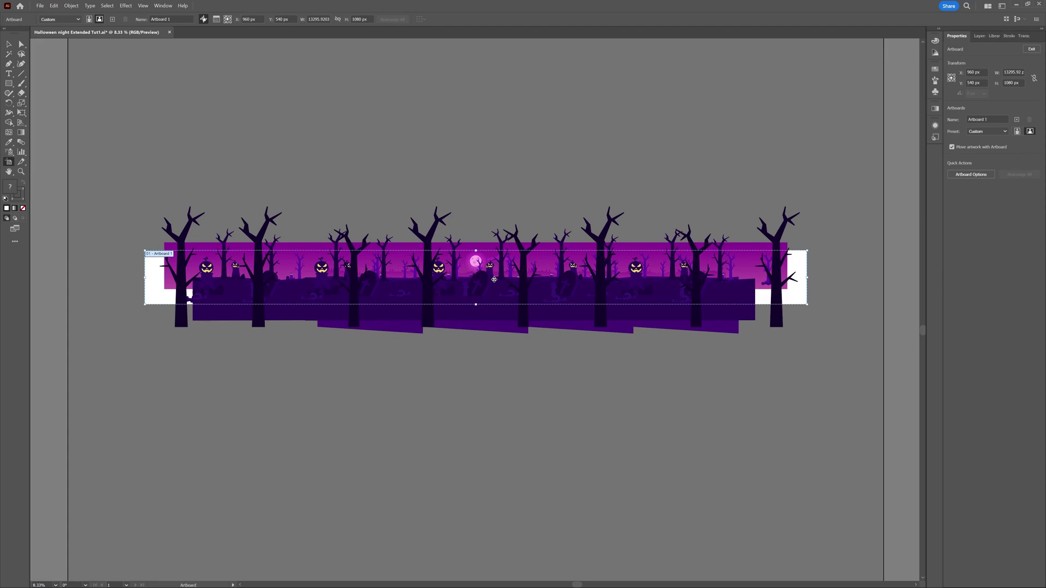
pyautogui.moveTo(476, 306); pyautogui.dragTo(479, 357)
pyautogui.press('Escape')
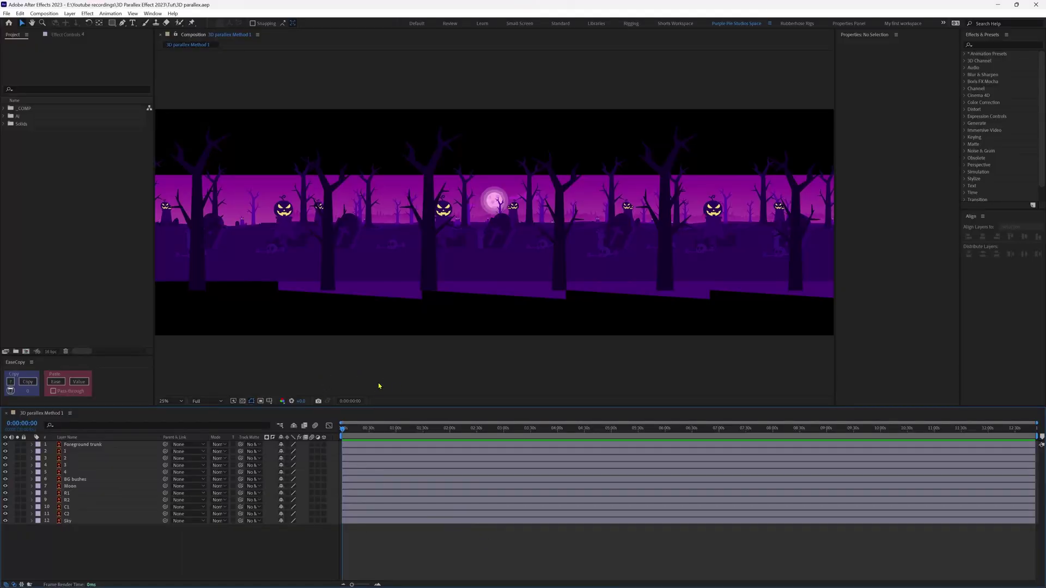
# Step: In After Effects, set the 3D parallax Method 1 composition's size to 1920 x 1080 px
pyautogui.click(48, 14)
pyautogui.click(71, 36)
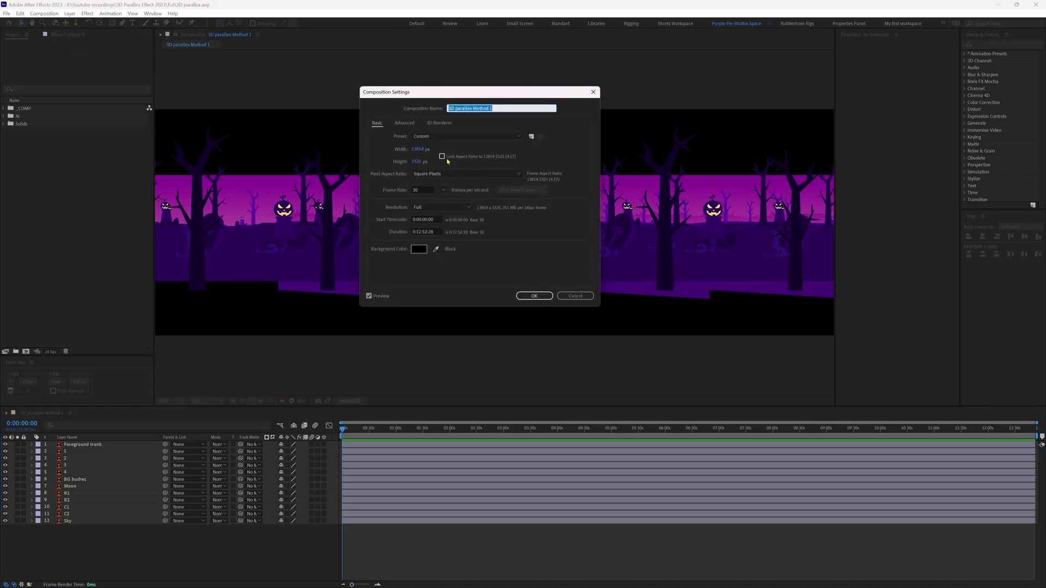
pyautogui.click(417, 149)
pyautogui.click(420, 149)
pyautogui.write('1920')
pyautogui.press('Tab')
pyautogui.write('1080')
pyautogui.press('Tab')
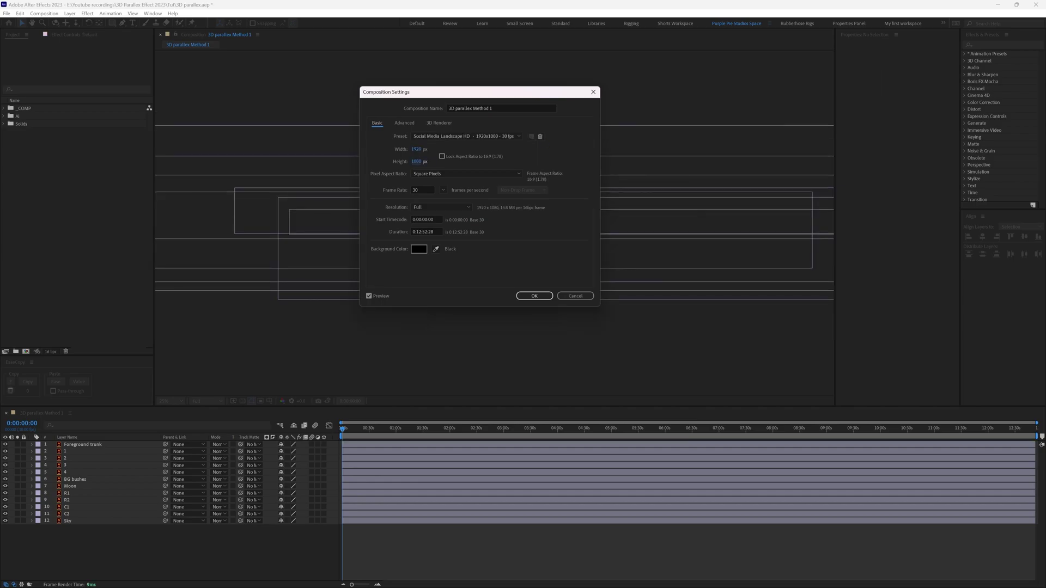
pyautogui.press('Return')
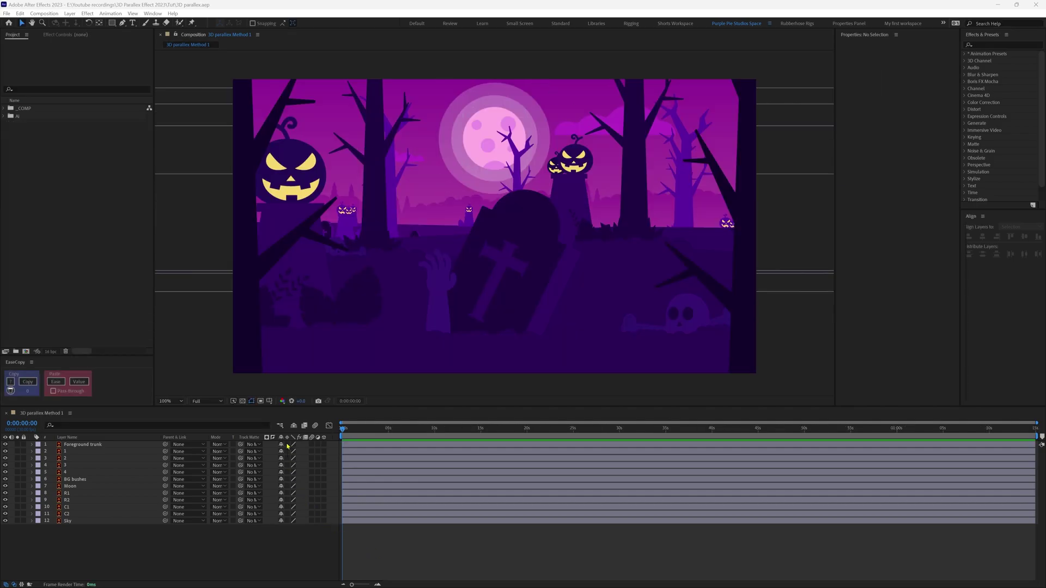
# Step: Enable continuous rasterization for the layers and make every layer except Sky a 3D layer
pyautogui.moveTo(287, 445); pyautogui.dragTo(287, 518)
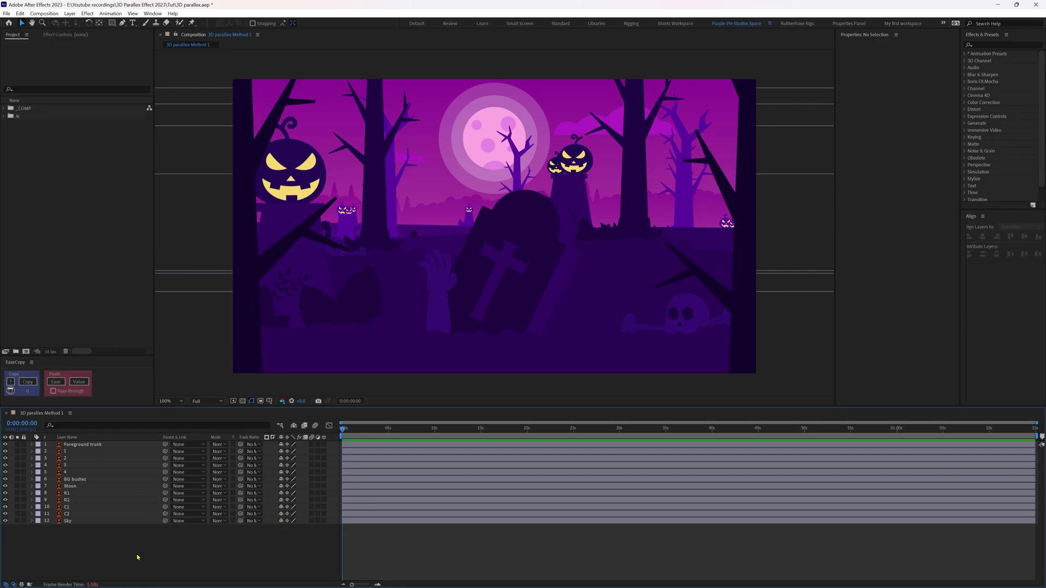
pyautogui.hotkey('ctrl', 'a')
pyautogui.keyDown('ctrl'); pyautogui.click(82, 522); pyautogui.keyUp('ctrl')
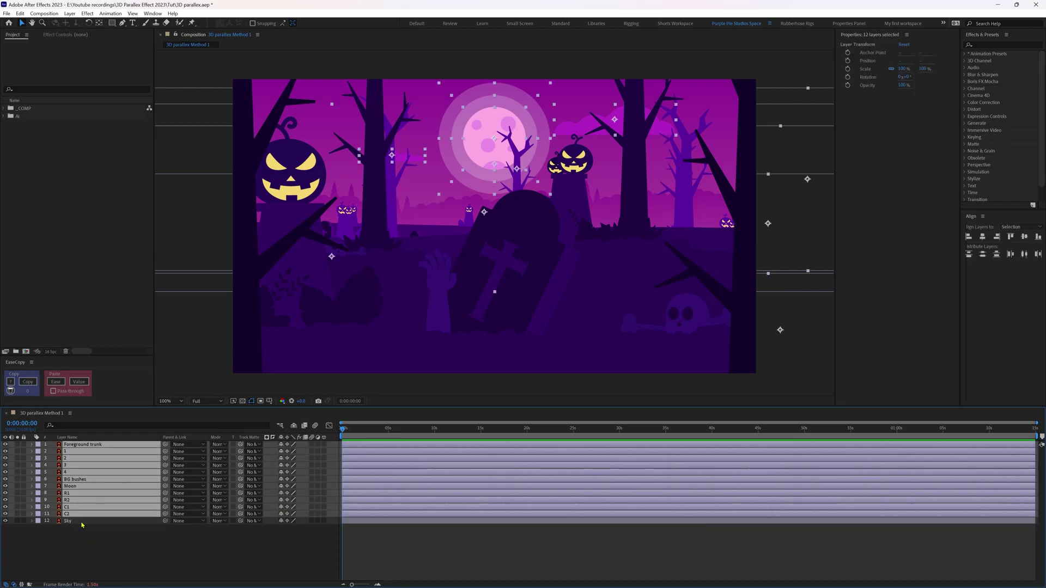
pyautogui.click(323, 516)
pyautogui.click(185, 545)
# Step: Add a two-node camera to the composition with its default settings
pyautogui.rightClick(200, 535)
pyautogui.moveTo(229, 431)
pyautogui.click(351, 474)
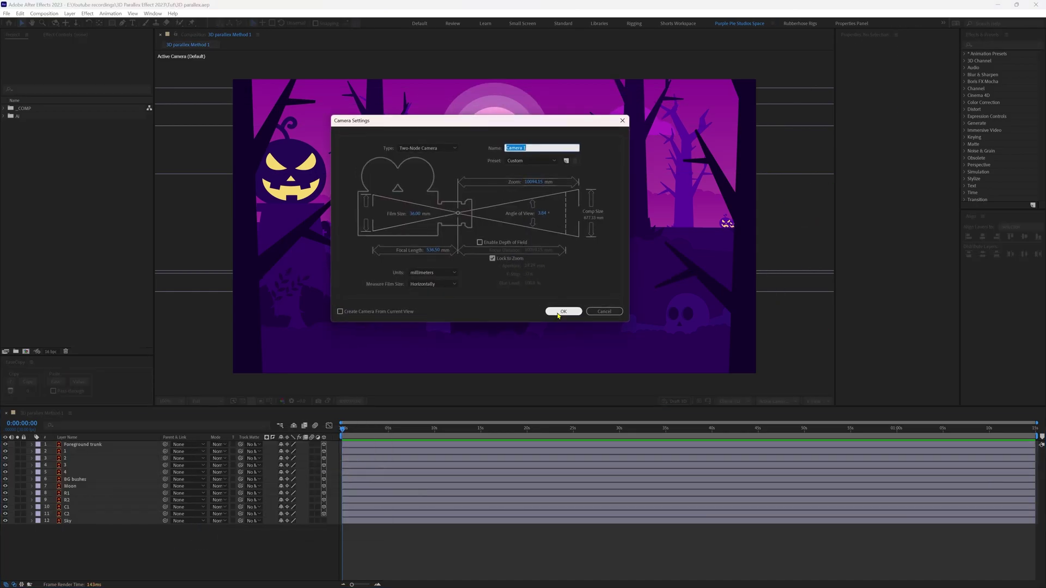
pyautogui.click(563, 311)
# Step: Show the composition in 2 Views, with a Top view beside the active camera view
pyautogui.click(814, 402)
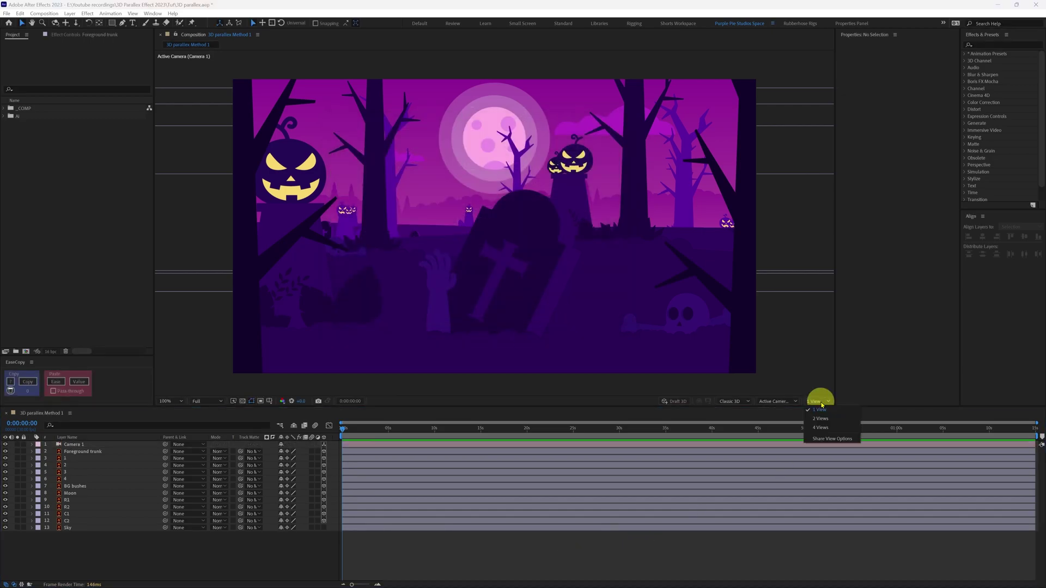
pyautogui.click(815, 419)
pyautogui.click(384, 355)
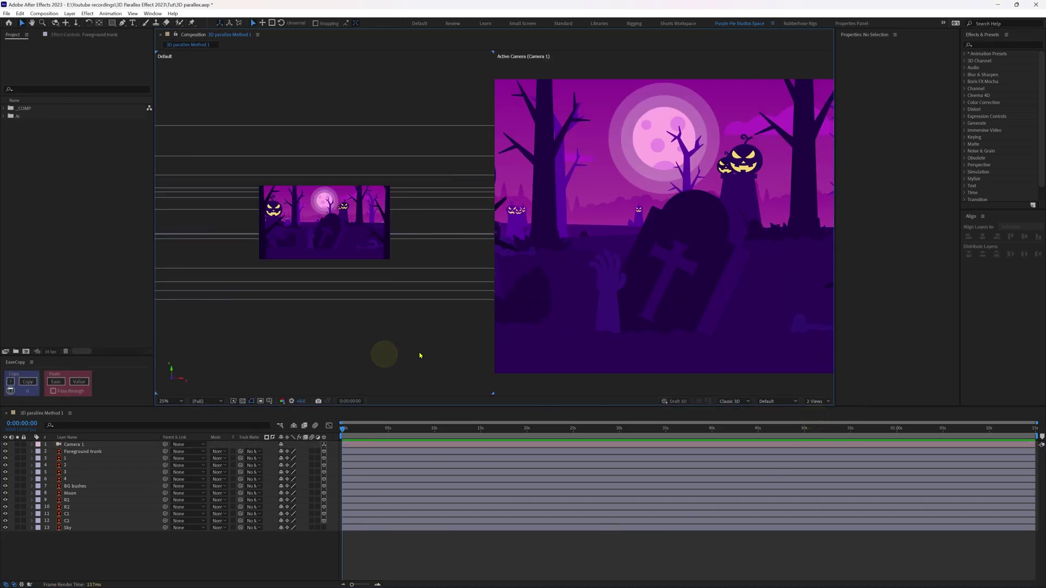
pyautogui.click(773, 403)
pyautogui.click(771, 464)
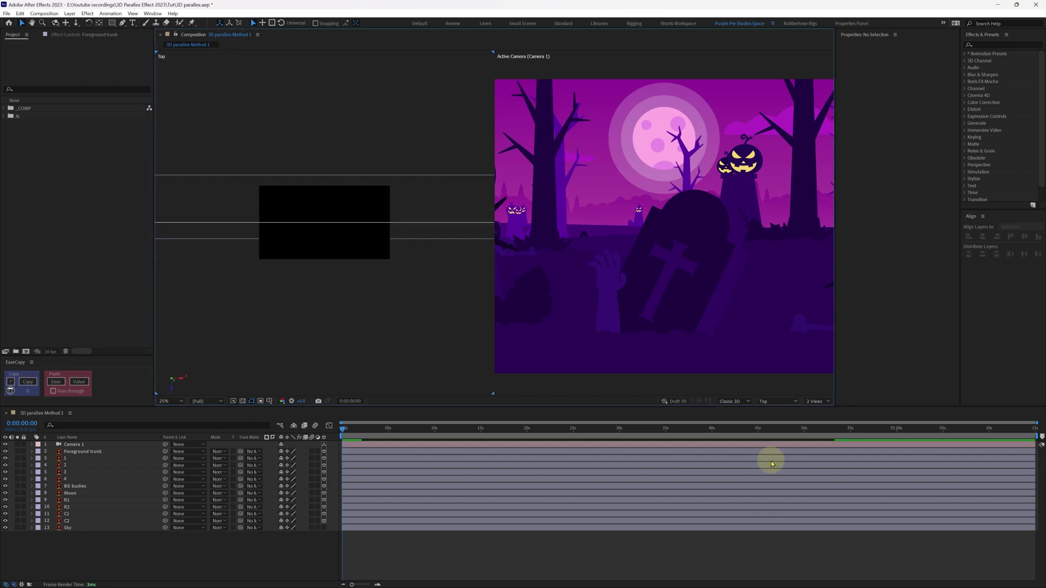
pyautogui.scroll(-4, 299, 292)
pyautogui.click(93, 443)
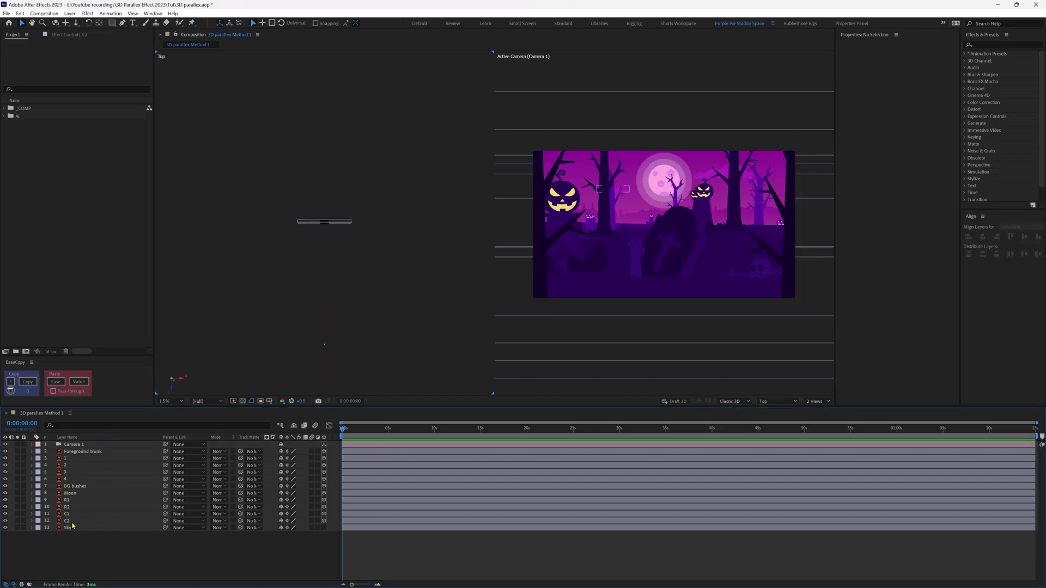
# Step: Turn off 3D for the layers from Moon to C2 and pre-compose them with the Sky layer as "Sky"
pyautogui.click(70, 521)
pyautogui.keyDown('shift'); pyautogui.click(75, 494); pyautogui.keyUp('shift')
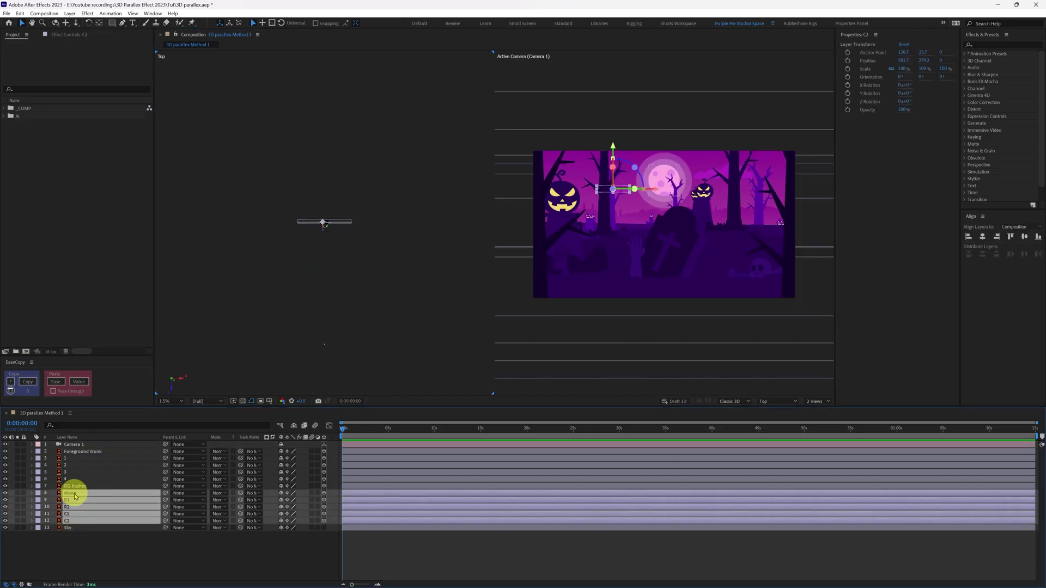
pyautogui.click(324, 494)
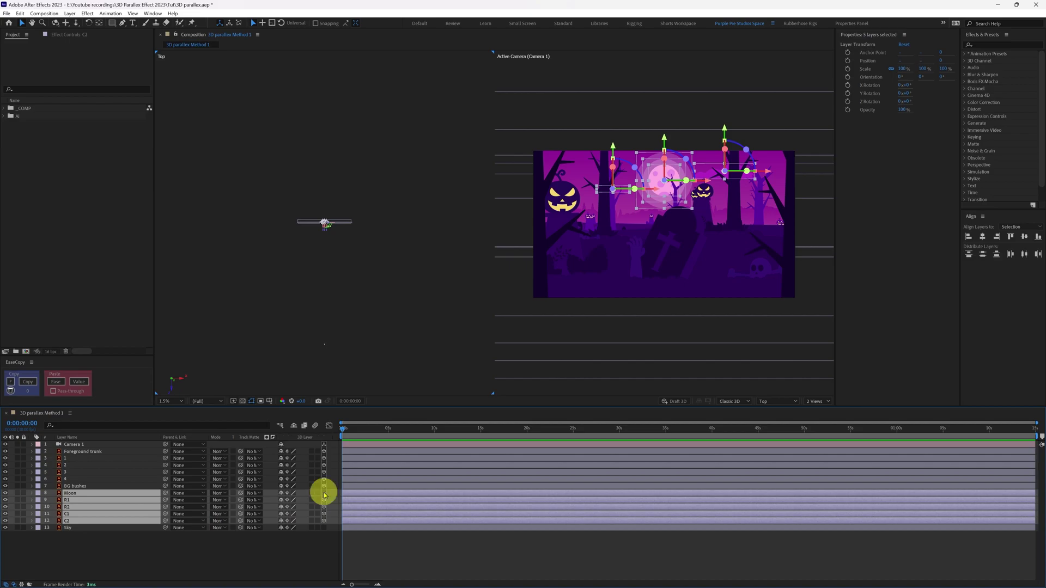
pyautogui.keyDown('shift'); pyautogui.click(72, 528); pyautogui.keyUp('shift')
pyautogui.rightClick(87, 511)
pyautogui.click(126, 455)
pyautogui.write('Sky')
pyautogui.press('Return')
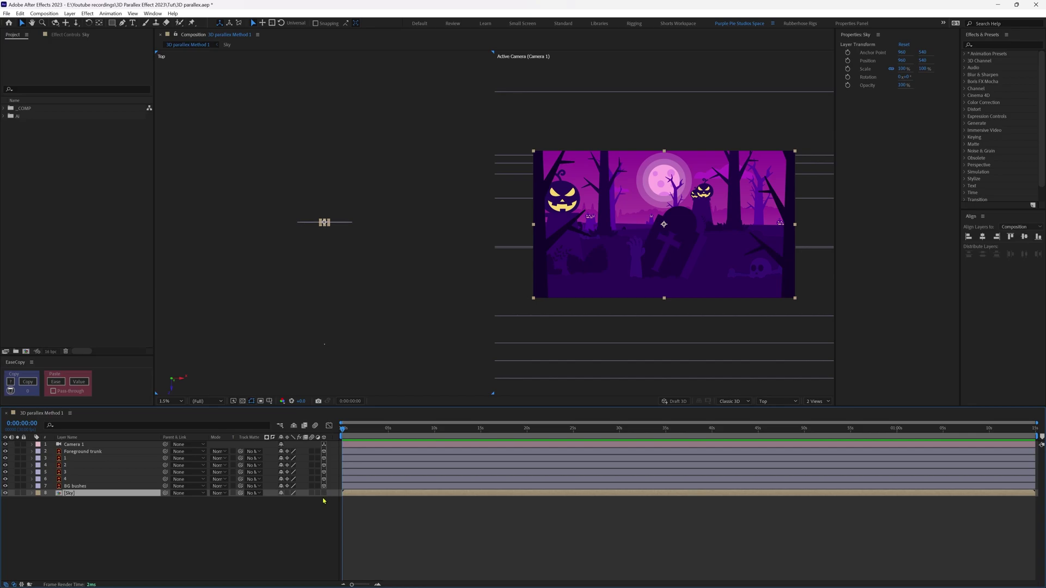
# Step: Push the BG bushes layer back in depth by setting its Z position to 250000
pyautogui.click(100, 539)
pyautogui.click(86, 485)
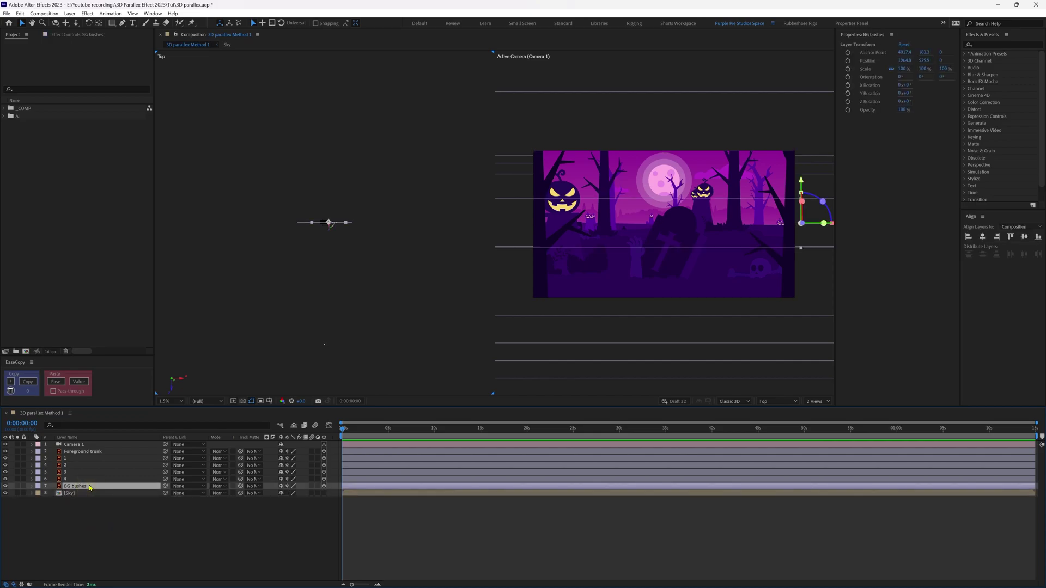
pyautogui.press('p')
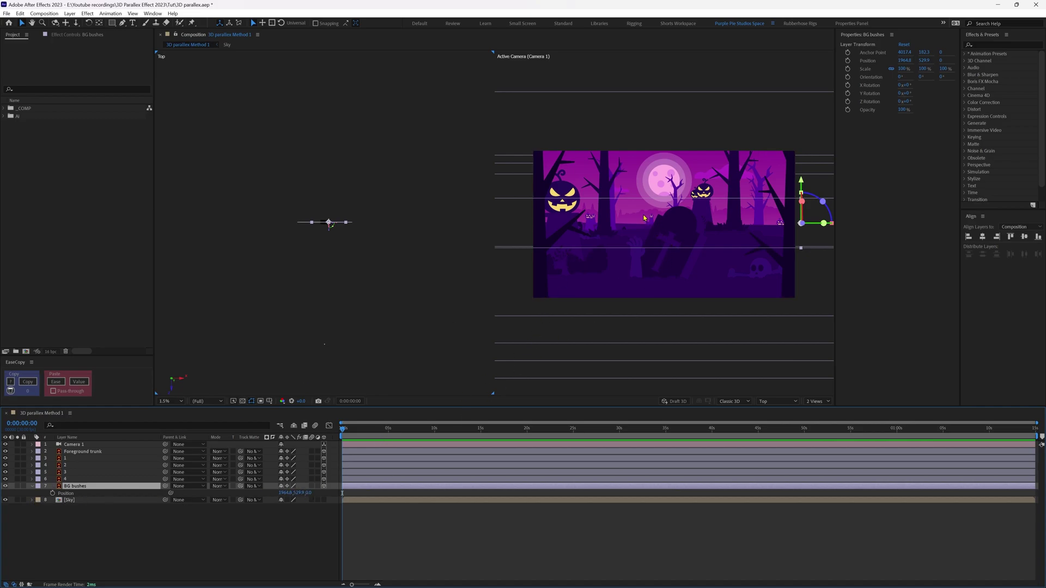
pyautogui.moveTo(308, 492); pyautogui.dragTo(674, 492)
pyautogui.moveTo(318, 494); pyautogui.dragTo(731, 493)
pyautogui.moveTo(313, 495); pyautogui.dragTo(599, 498)
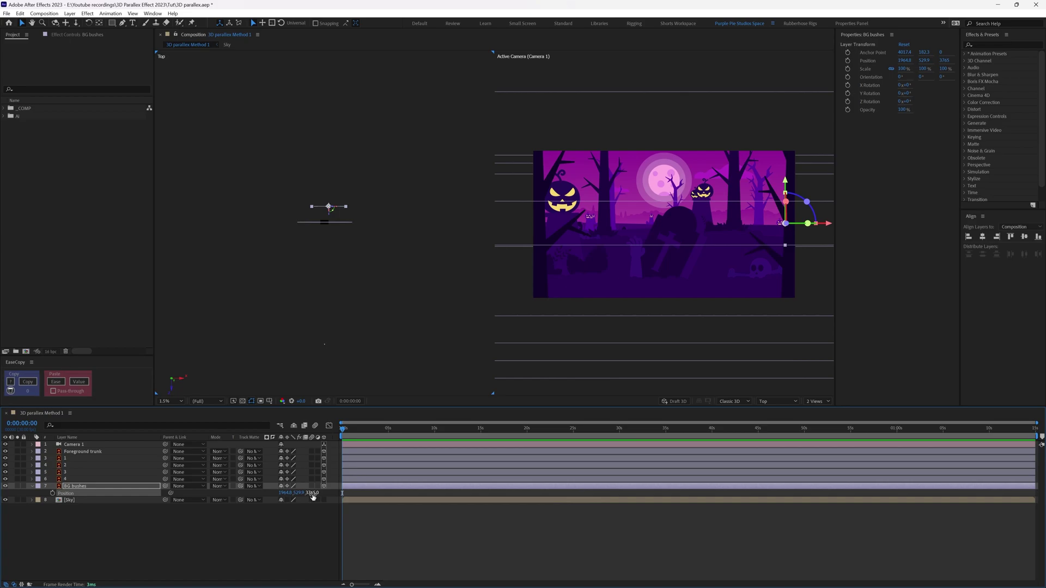
pyautogui.moveTo(313, 493); pyautogui.dragTo(899, 500)
pyautogui.moveTo(313, 496); pyautogui.dragTo(567, 488)
pyautogui.write('2')
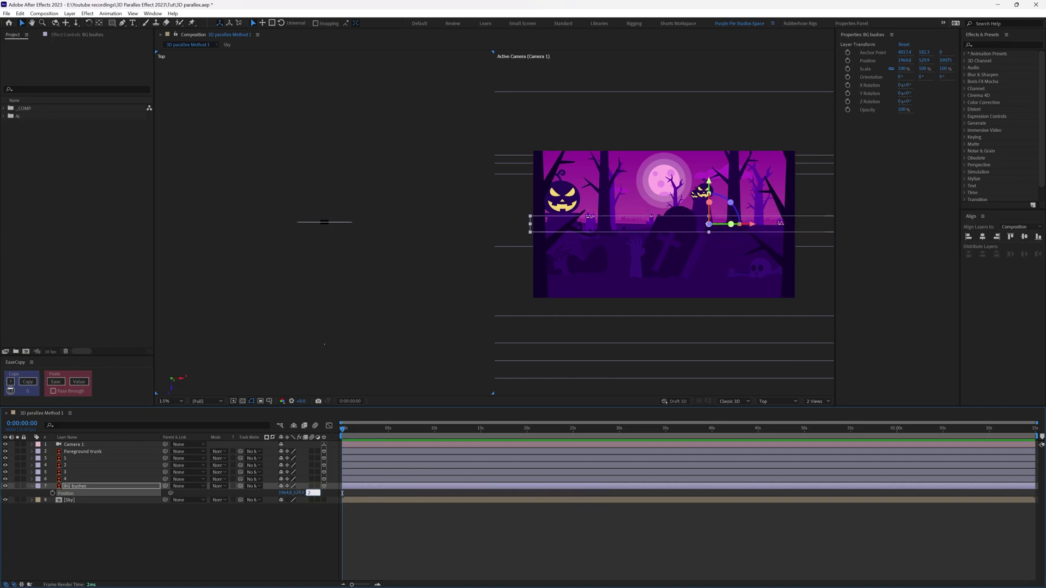
pyautogui.write('50000')
pyautogui.click(342, 493)
# Step: Set the BG bushes layer's scale to 700%
pyautogui.click(104, 486)
pyautogui.click(289, 493)
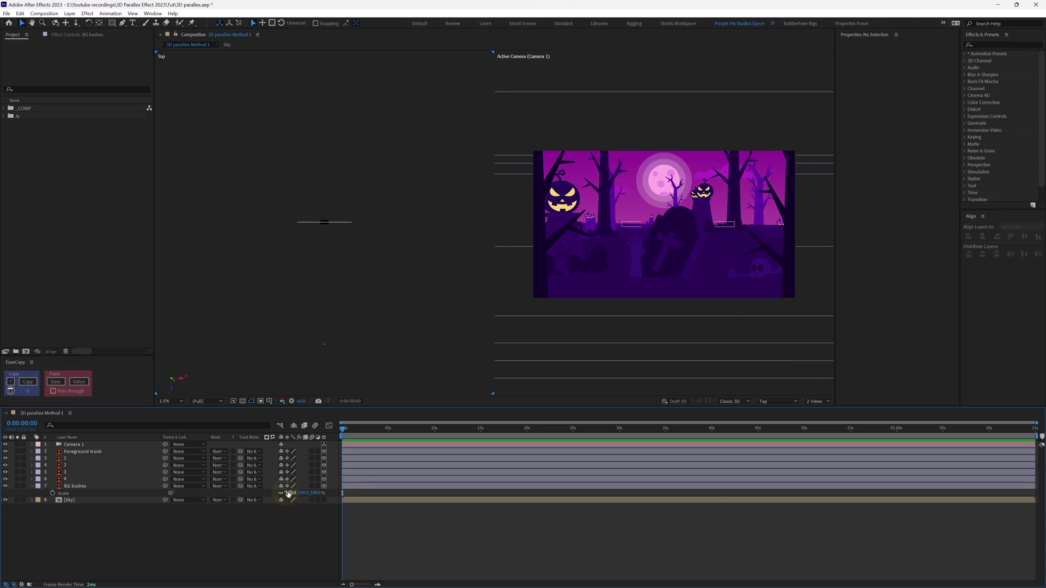
pyautogui.write('700')
pyautogui.press('Return')
# Step: Move the BG bushes layer down to a Y position of about 600 so it sits on the horizon
pyautogui.click(87, 486)
pyautogui.press('p')
pyautogui.click(298, 492)
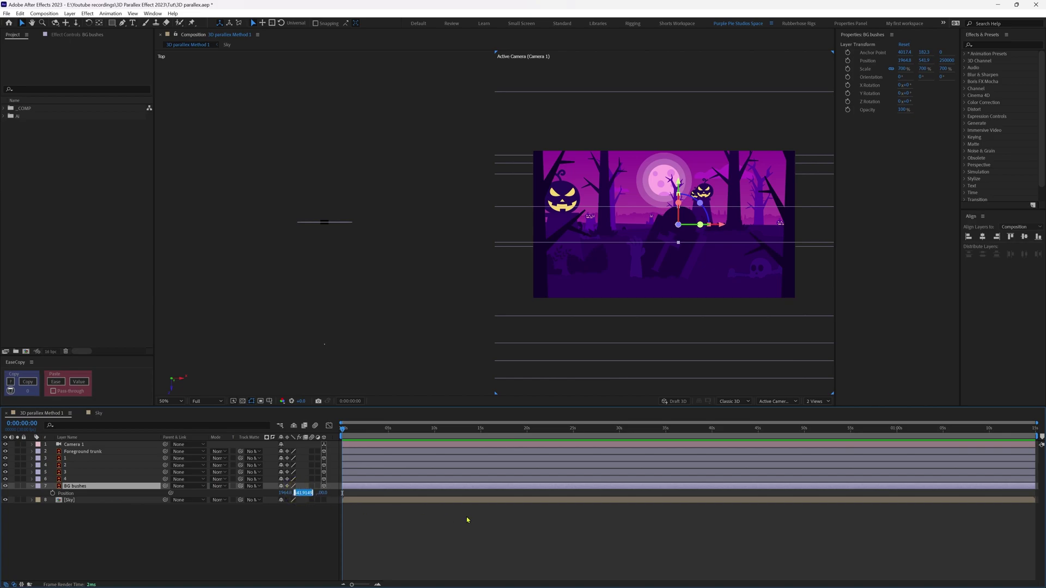
pyautogui.moveTo(679, 185); pyautogui.dragTo(679, 185)
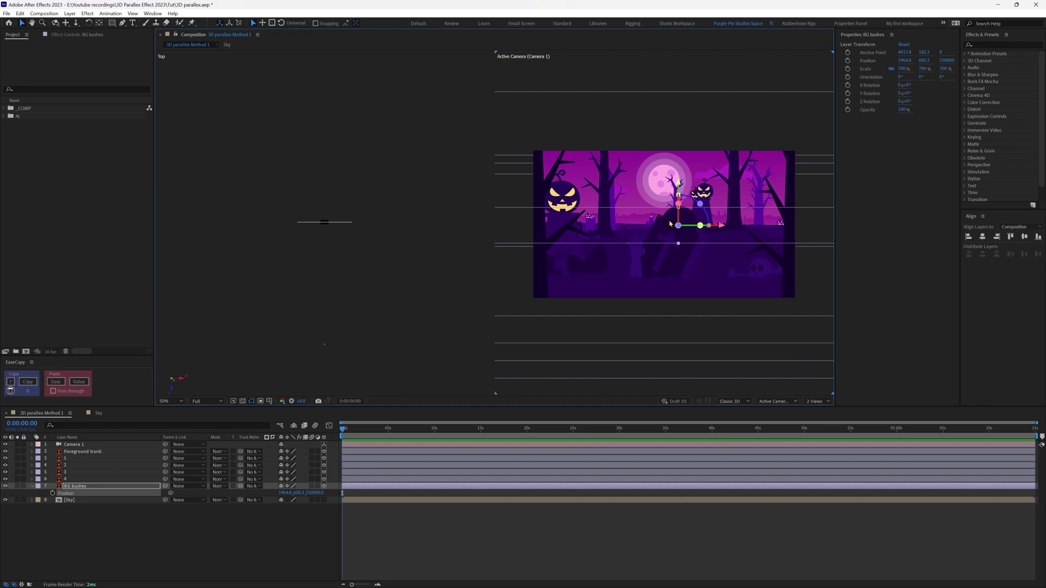
pyautogui.click(327, 537)
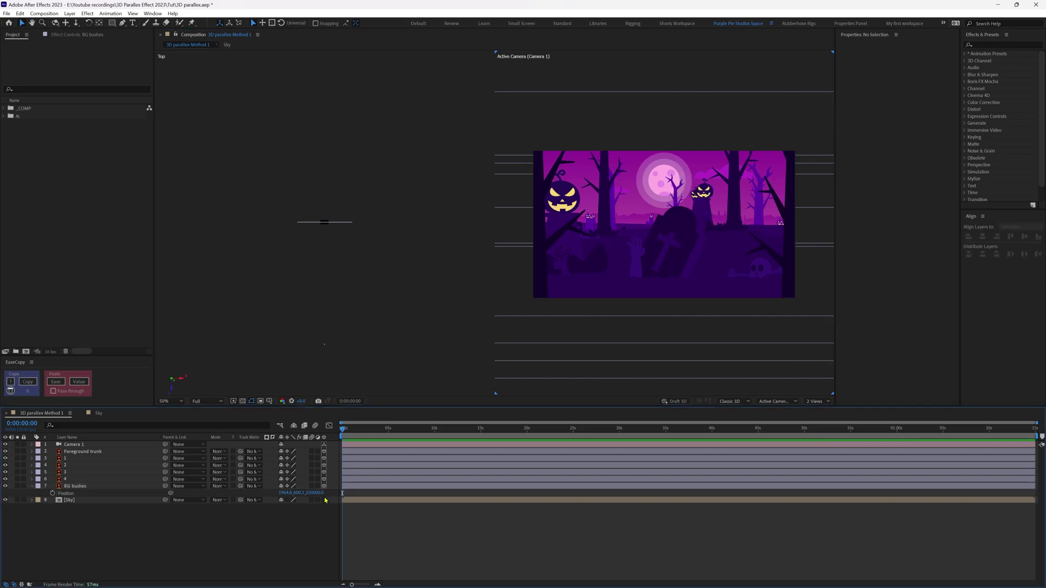
# Step: Check layer 4 on its own in solo, and set its Z position to 150000
pyautogui.click(77, 479)
pyautogui.click(17, 479)
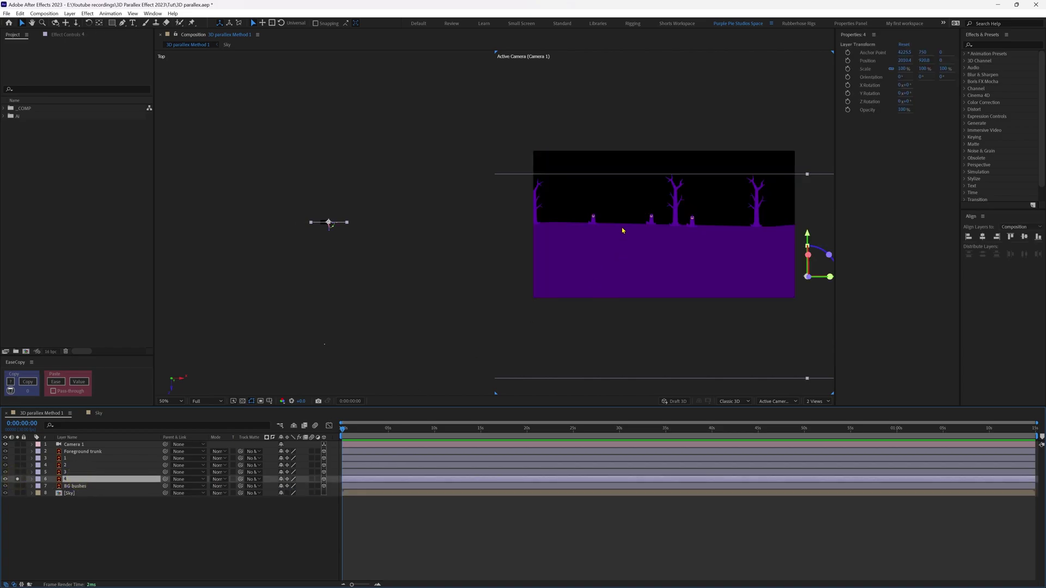
pyautogui.click(18, 478)
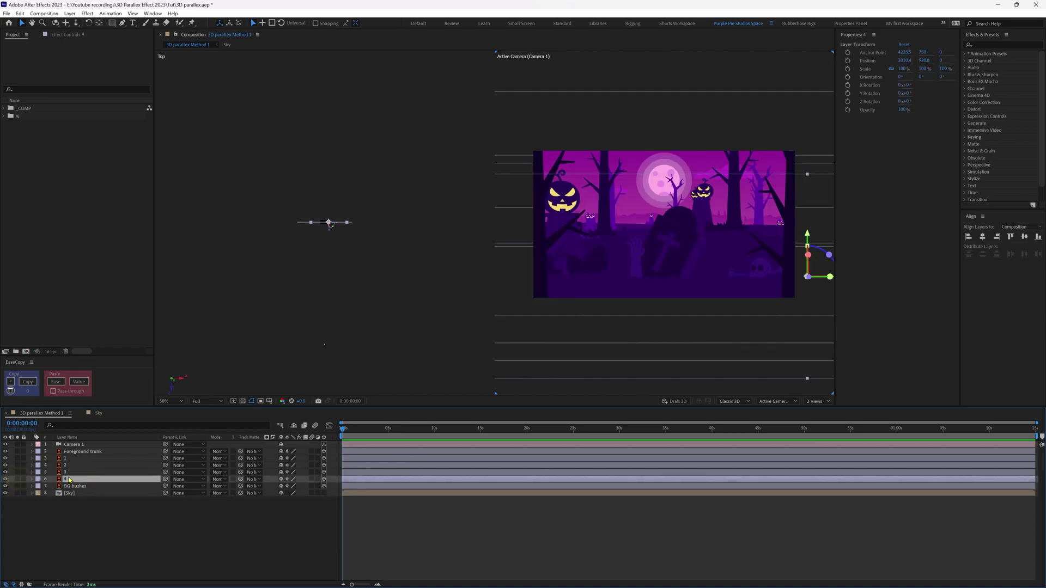
pyautogui.press('p')
pyautogui.moveTo(311, 487); pyautogui.dragTo(945, 496)
pyautogui.write('0')
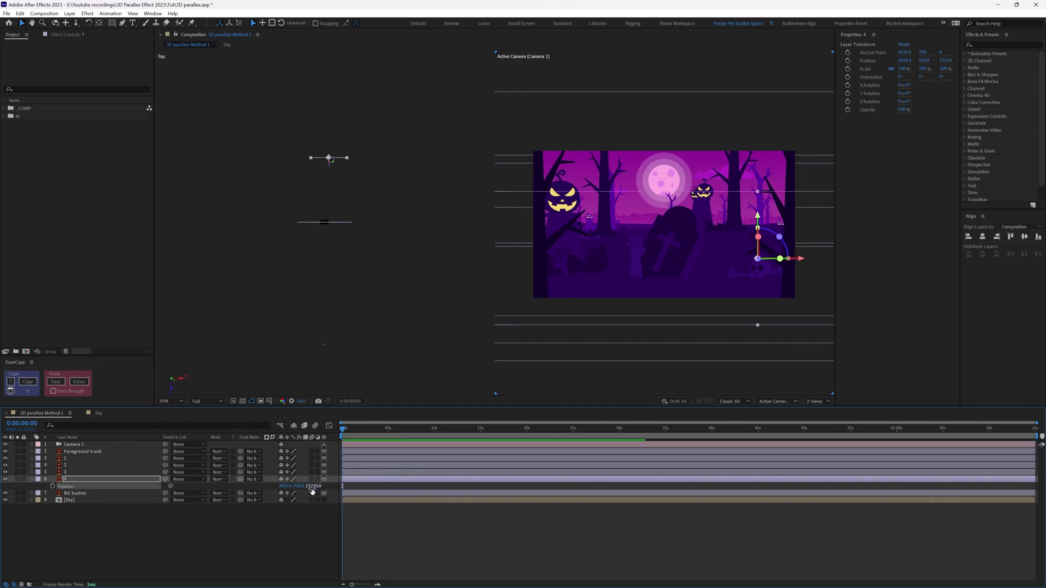
pyautogui.press('Return')
pyautogui.moveTo(309, 488); pyautogui.dragTo(872, 493)
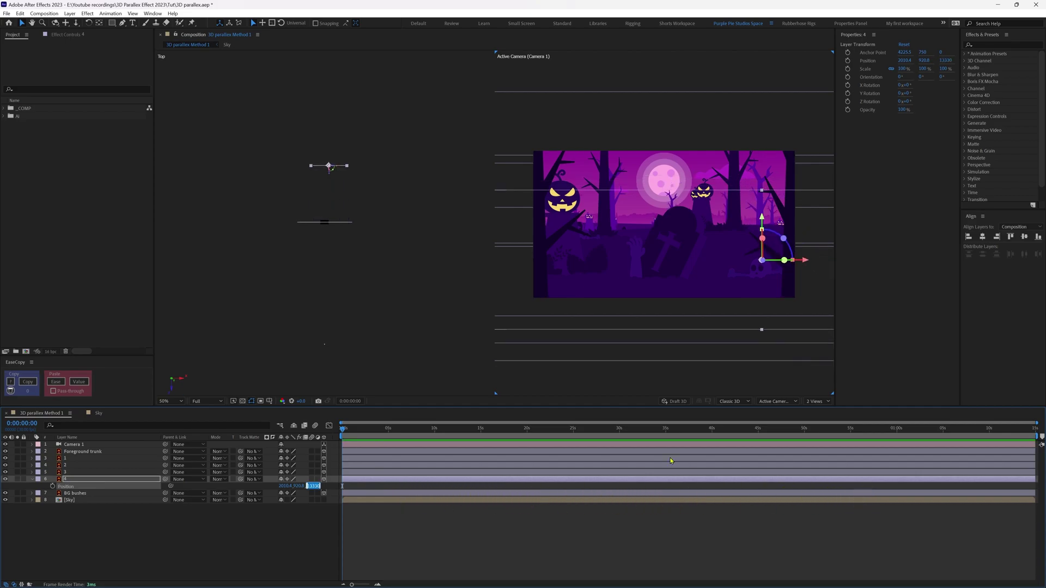
pyautogui.write('150000')
pyautogui.press('Return')
# Step: Set layer 4's scale to 300%
pyautogui.press('s')
pyautogui.click(292, 486)
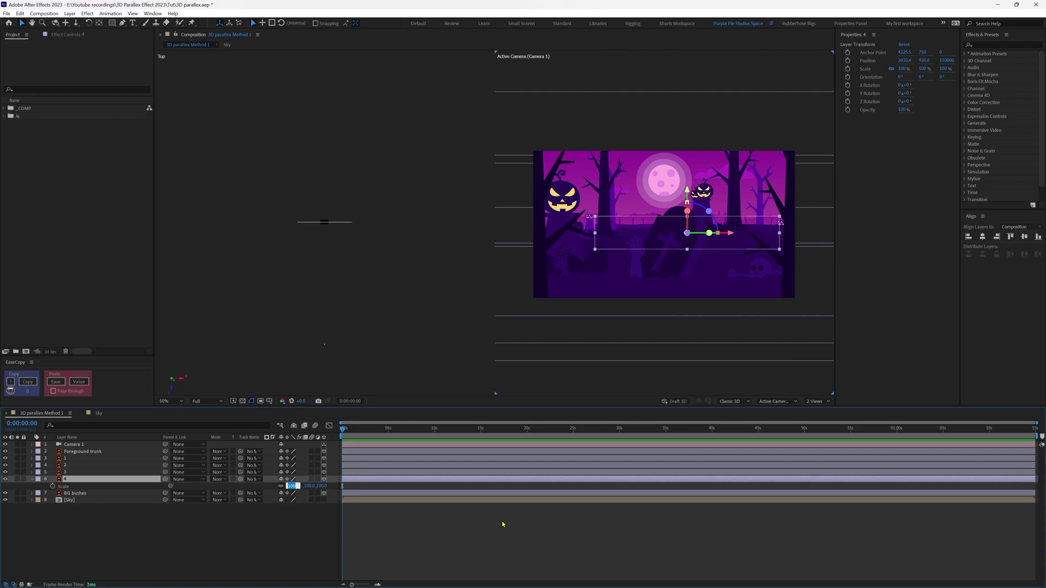
pyautogui.write('3')
pyautogui.press('Return')
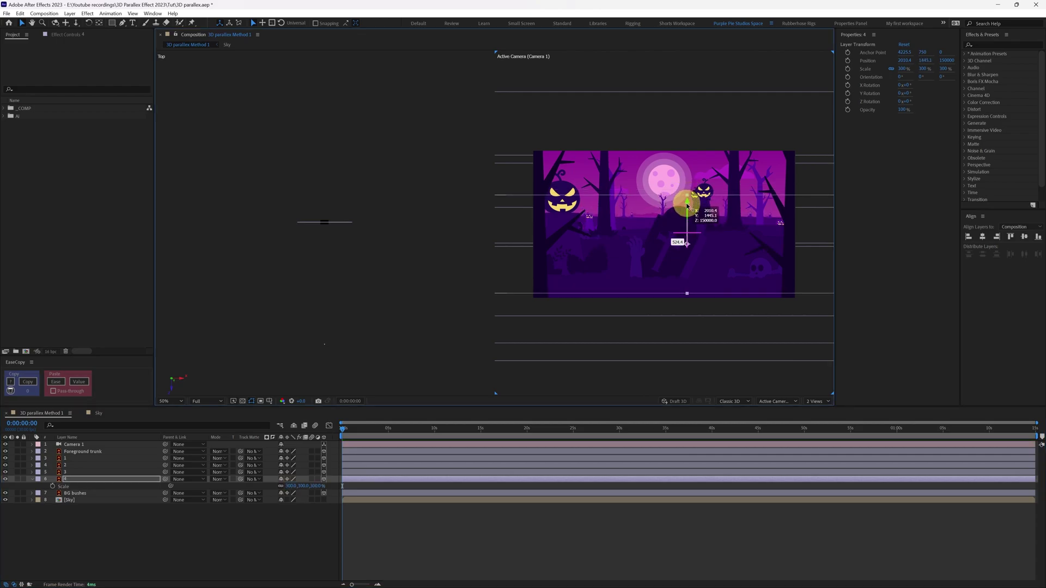
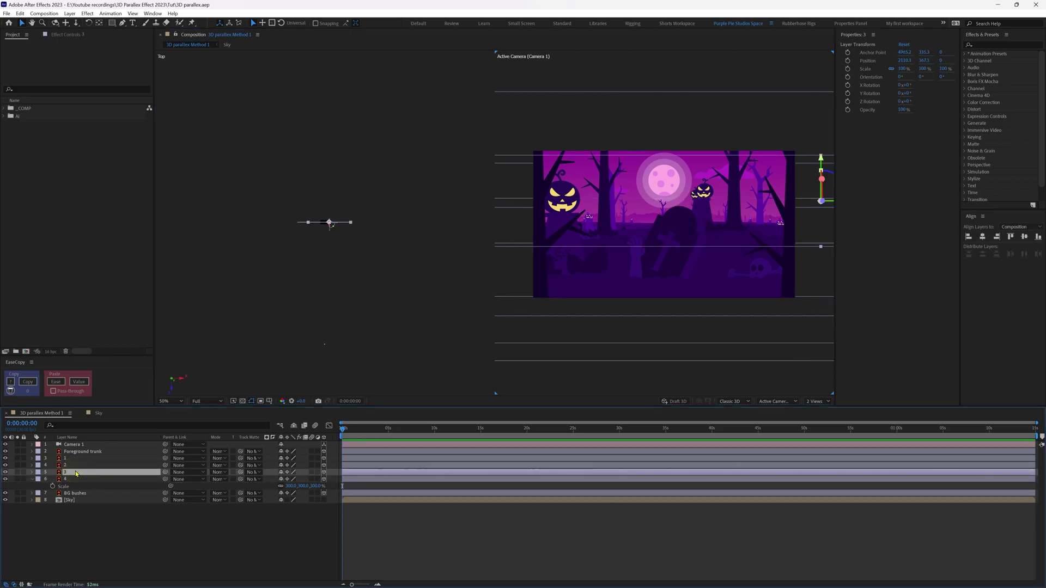
# Step: Check layer 3 on its own in solo, and set its Z position to 50000
pyautogui.click(17, 472)
pyautogui.click(17, 472)
pyautogui.press('p')
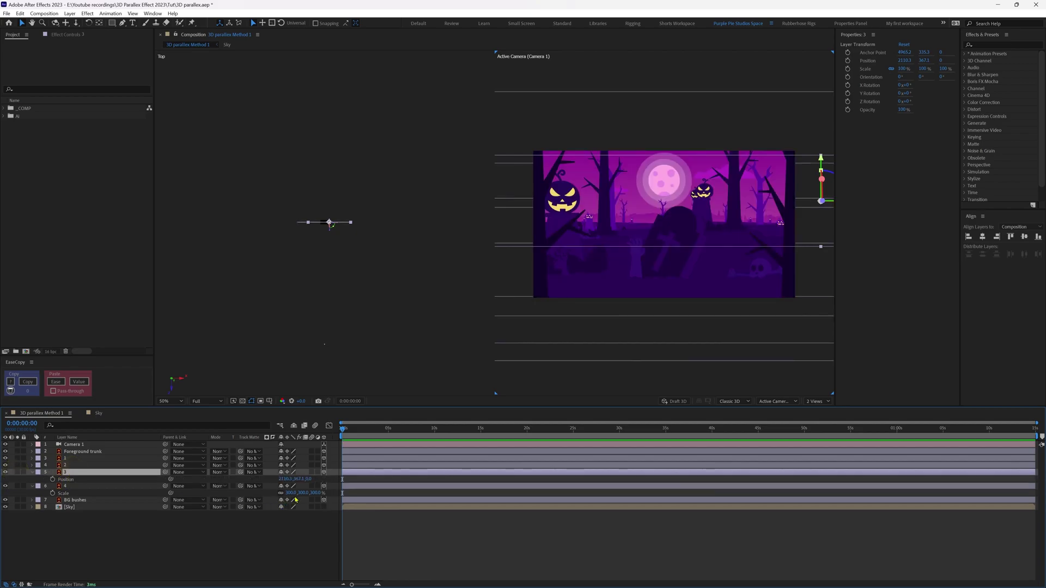
pyautogui.moveTo(308, 479); pyautogui.dragTo(1040, 472)
pyautogui.click(313, 479)
pyautogui.write('50000')
pyautogui.press('Return')
# Step: Set layer 3's scale to 250% and move the layer up slightly
pyautogui.press('s')
pyautogui.click(292, 479)
pyautogui.write('2050.0')
pyautogui.press('Tab')
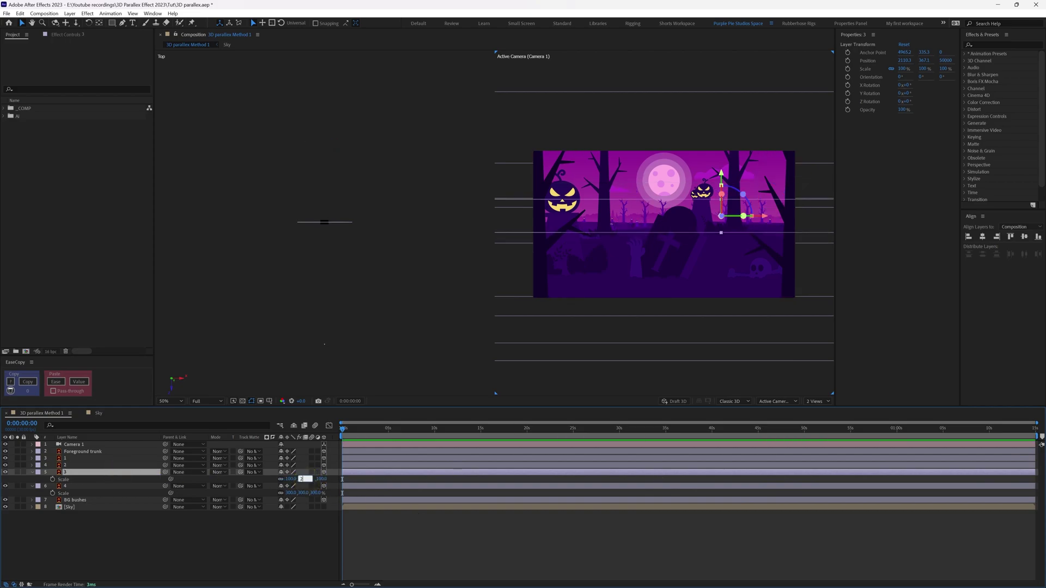
pyautogui.write('250')
pyautogui.press('Return')
pyautogui.moveTo(721, 175); pyautogui.dragTo(722, 165)
# Step: Reduce layer 3's scale to 230%
pyautogui.click(302, 479)
pyautogui.write('2')
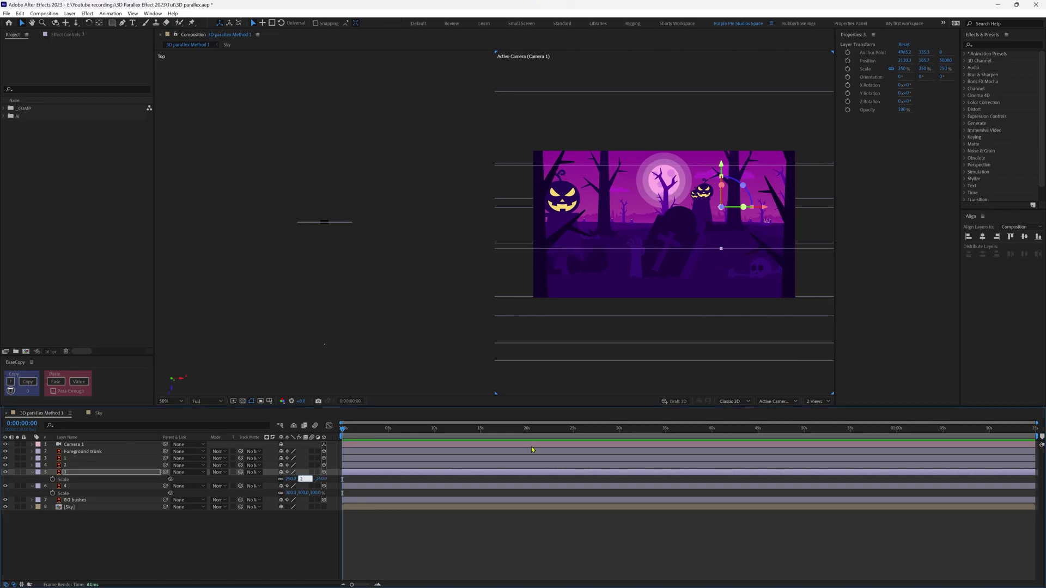
pyautogui.write('30')
pyautogui.press('Return')
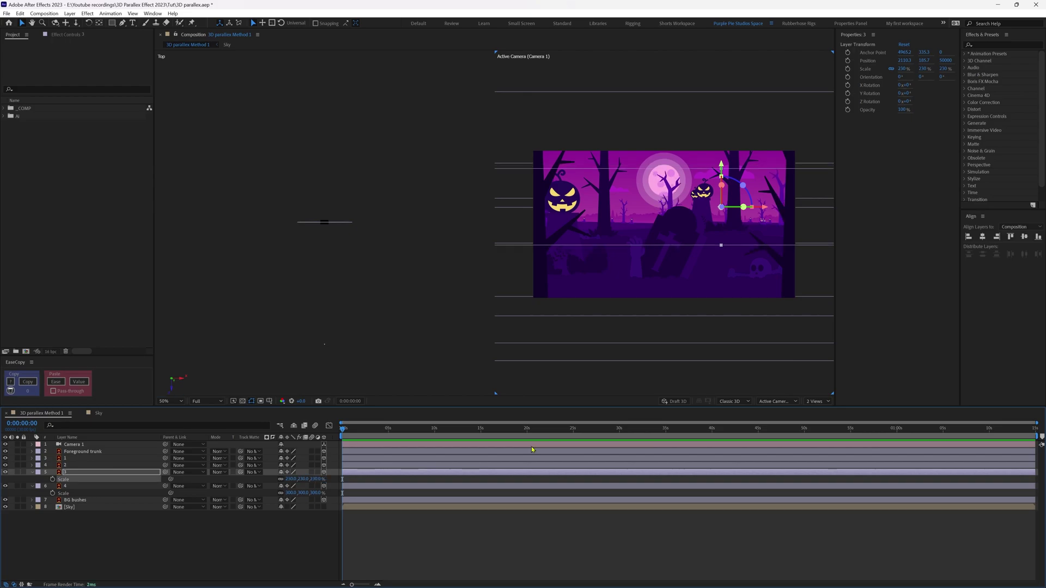
# Step: Push layer 2 back in depth to a Z position of about 19450
pyautogui.click(70, 459)
pyautogui.click(69, 466)
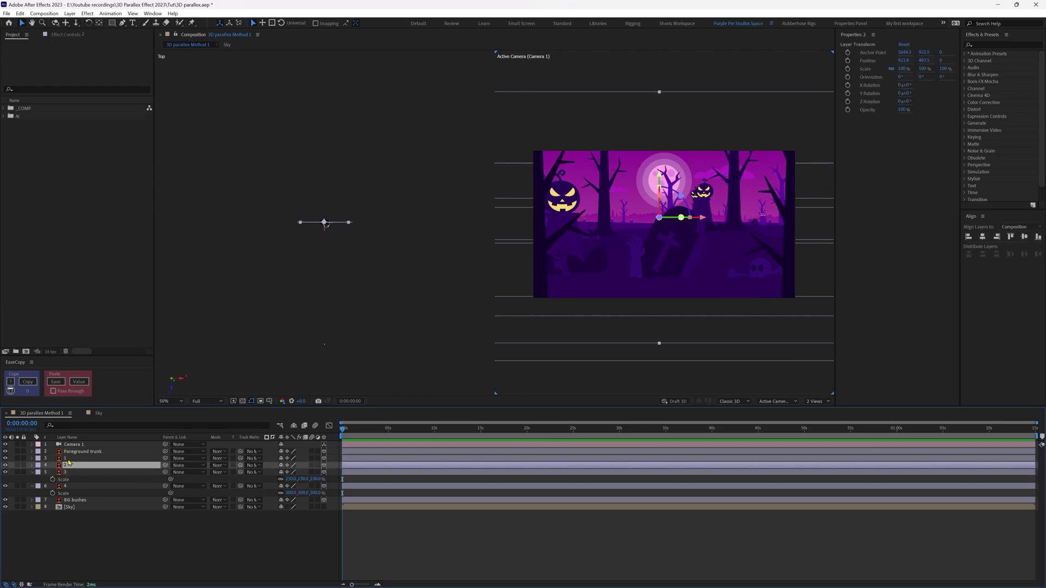
pyautogui.press('p')
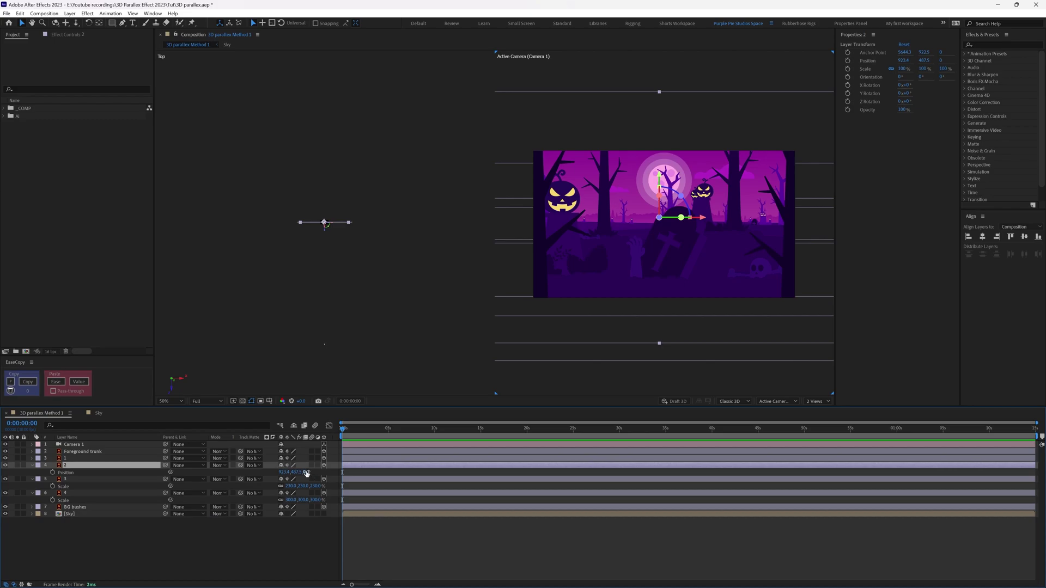
pyautogui.moveTo(306, 472); pyautogui.dragTo(767, 462)
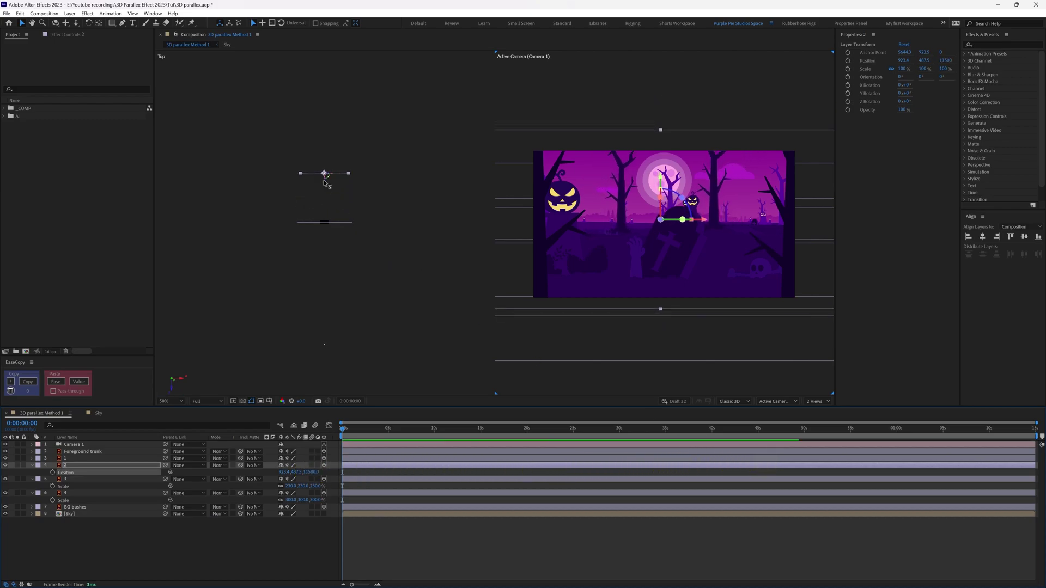
pyautogui.moveTo(326, 182); pyautogui.dragTo(338, 148)
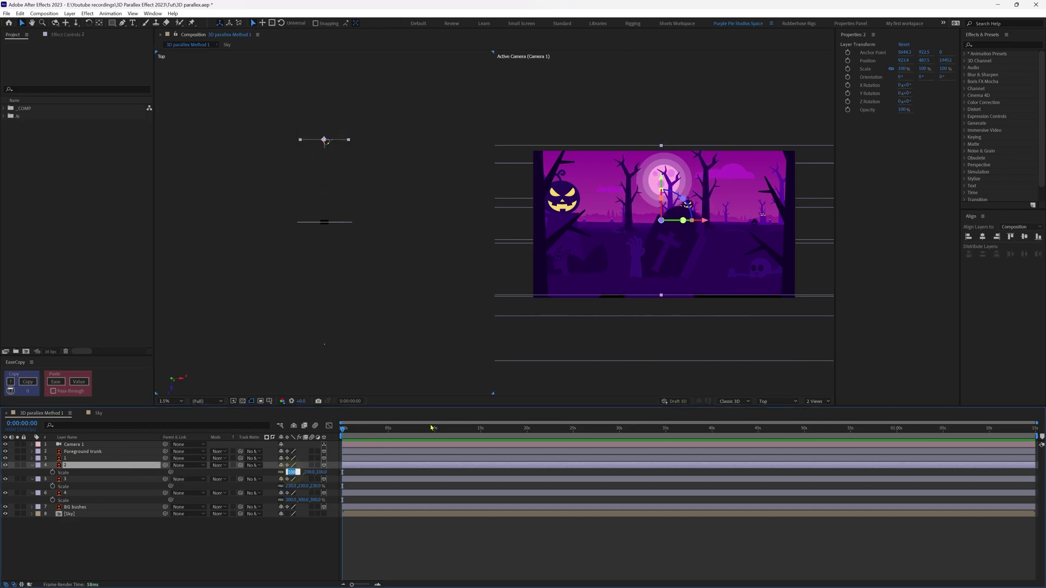
# Step: Solo the Foreground trunk layer and layer 1 together
pyautogui.click(65, 458)
pyautogui.keyDown('ctrl'); pyautogui.click(70, 452); pyautogui.keyUp('ctrl')
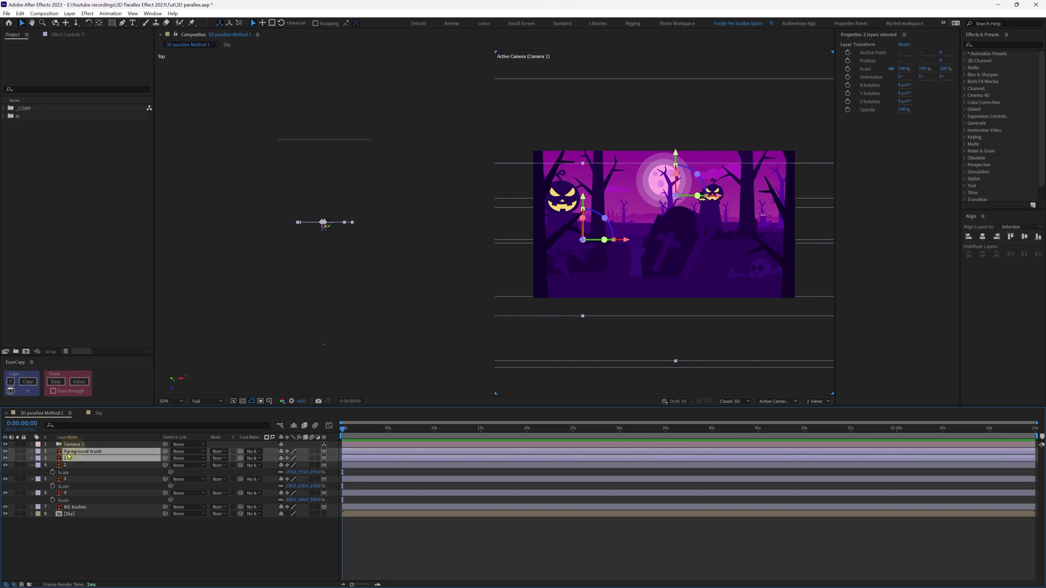
pyautogui.click(16, 459)
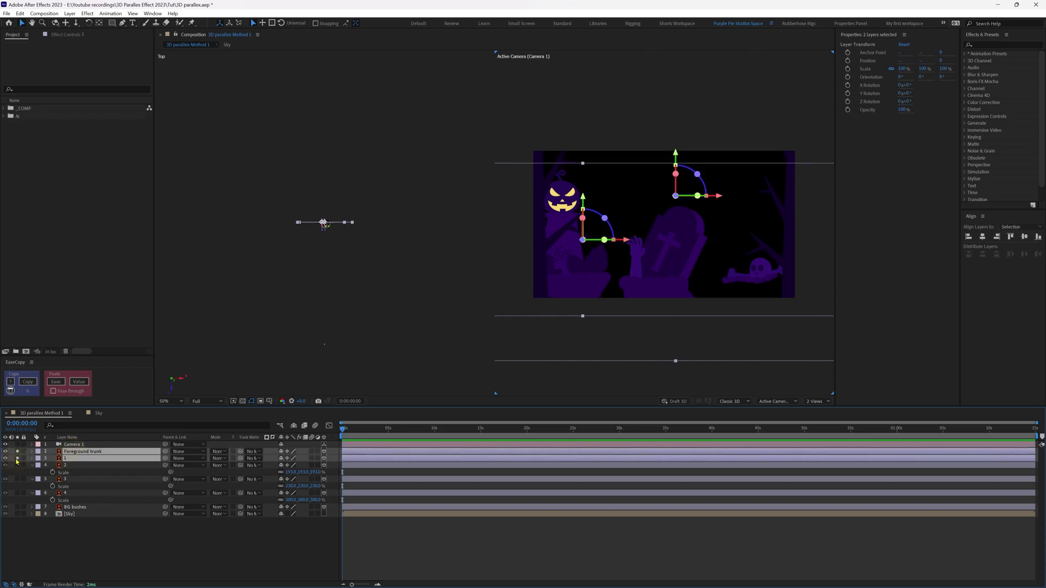
pyautogui.click(66, 556)
# Step: Bring layer 1 towards the camera to a Z position of about -11200 and scale it down to fit the frame
pyautogui.click(66, 458)
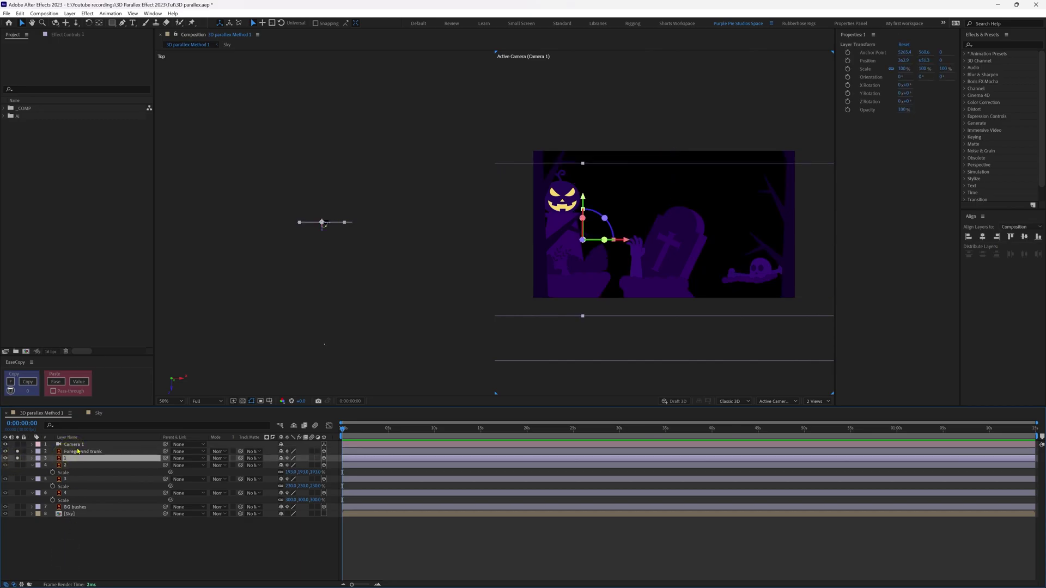
pyautogui.press('p')
pyautogui.moveTo(307, 467); pyautogui.dragTo(2, 479)
pyautogui.press('s')
pyautogui.moveTo(298, 466); pyautogui.dragTo(3, 480)
pyautogui.press('p')
# Step: Bring the Foreground trunk layer towards the camera to a Z position of about -19590 and scale it to 32%
pyautogui.hotkey('ctrl', 'Up')
pyautogui.press('p')
pyautogui.press('s')
pyautogui.moveTo(290, 459); pyautogui.dragTo(300, 462)
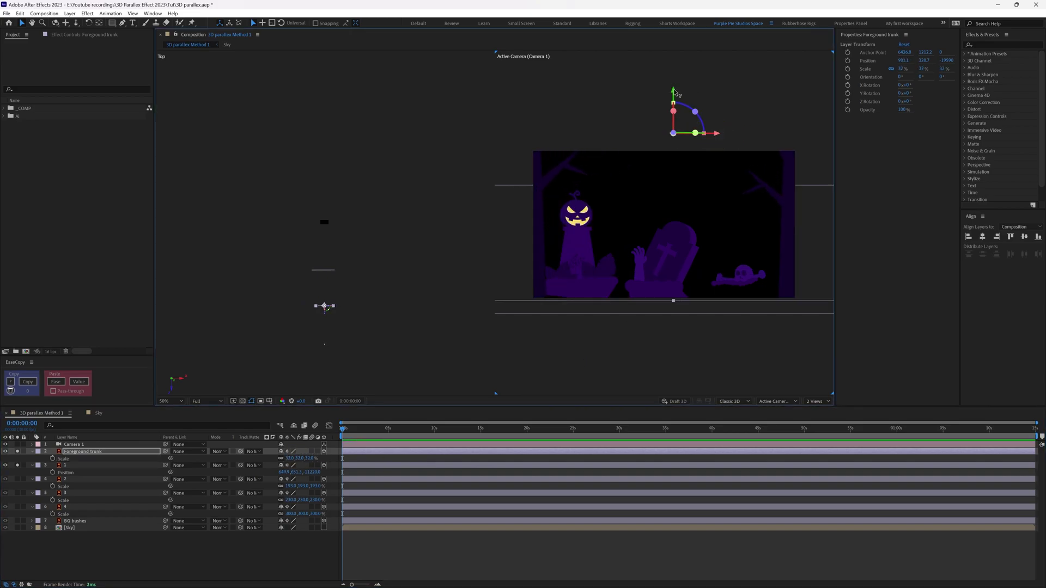
pyautogui.click(172, 576)
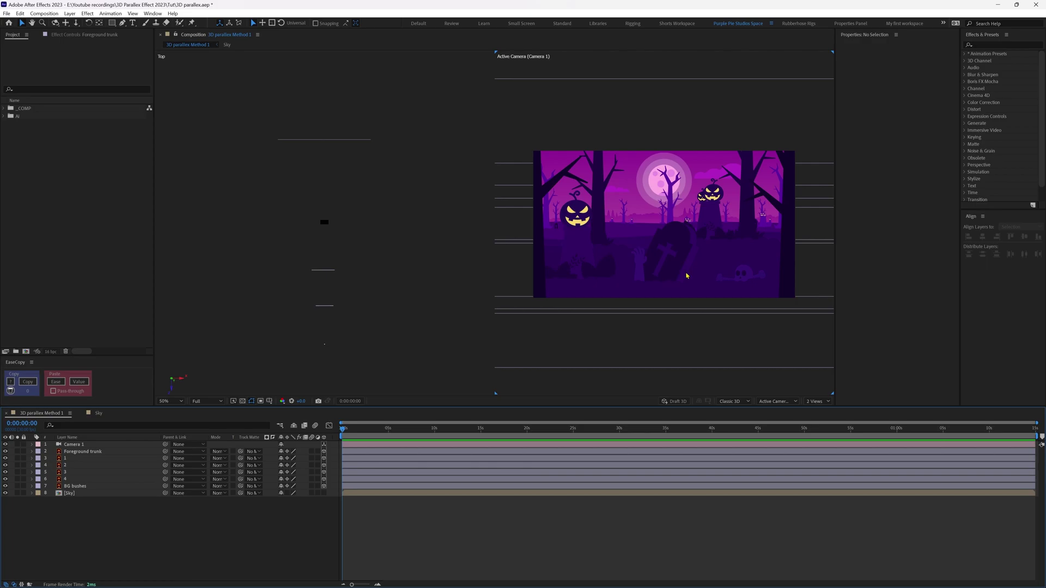
# Step: Add a 3D null object and parent it to Camera 1 so that it sits at the camera's position
pyautogui.press('.')
pyautogui.rightClick(382, 515)
pyautogui.moveTo(403, 411)
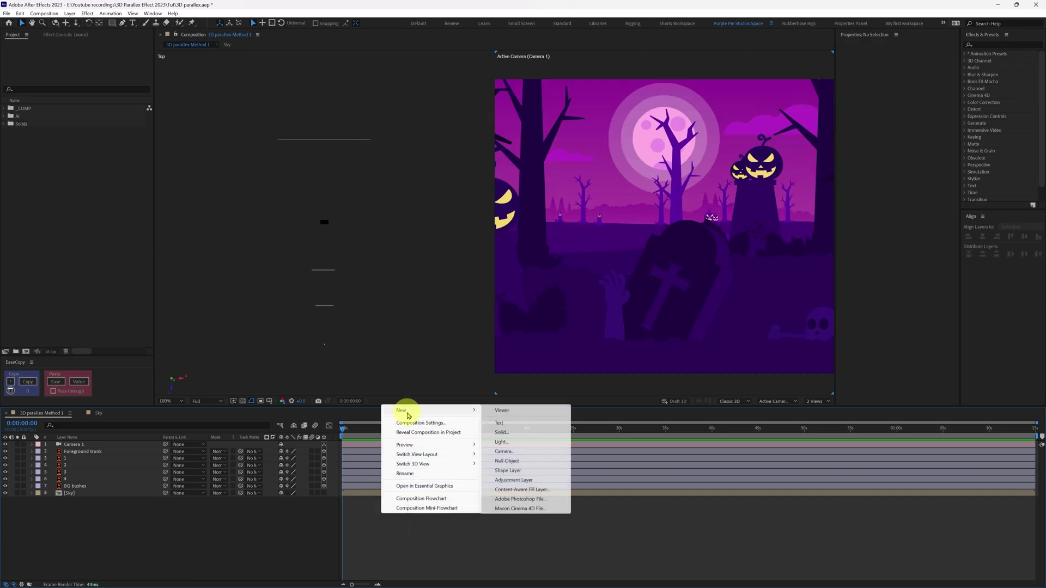
pyautogui.click(506, 462)
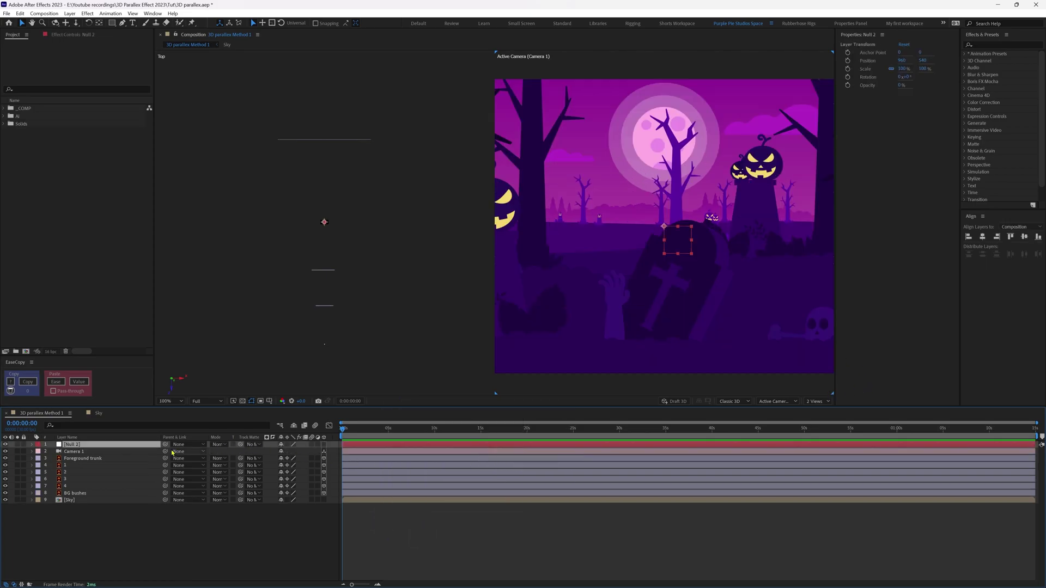
pyautogui.moveTo(165, 445); pyautogui.dragTo(102, 454)
pyautogui.click(324, 445)
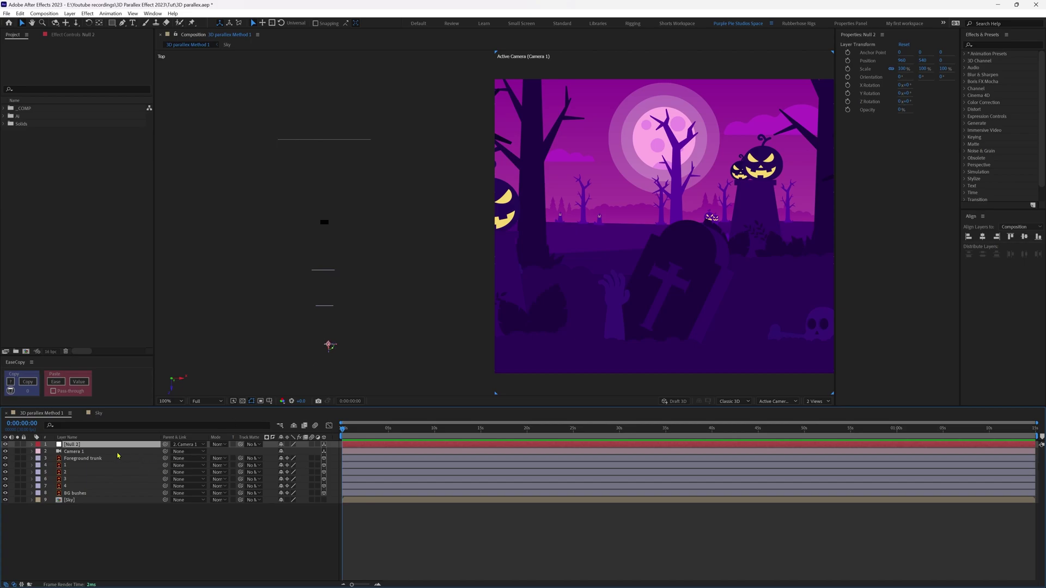
# Step: Clear the null's parent and parent Camera 1 to the null instead
pyautogui.click(191, 445)
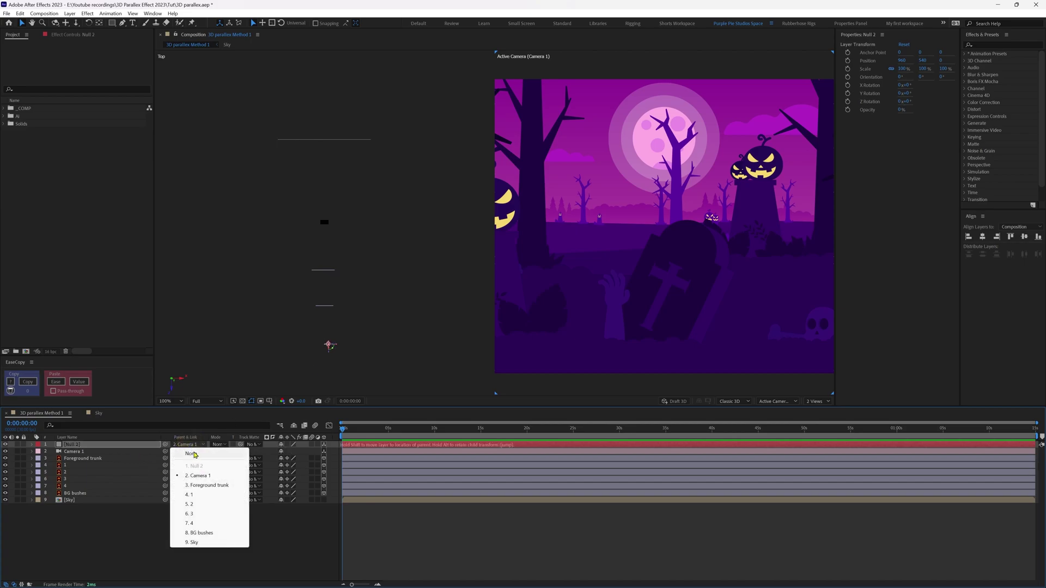
pyautogui.click(190, 455)
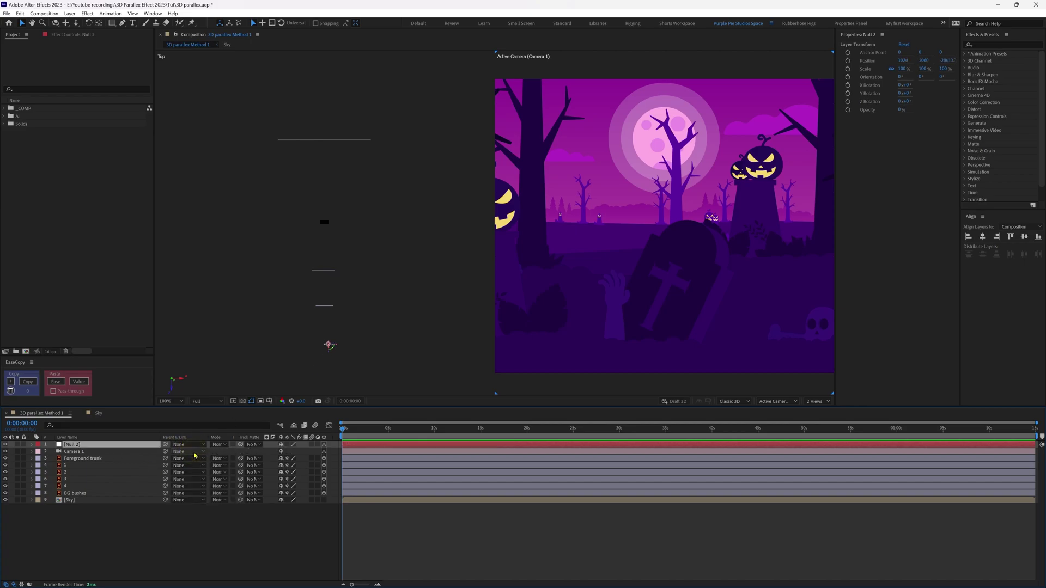
pyautogui.click(95, 452)
pyautogui.moveTo(165, 452); pyautogui.dragTo(108, 445)
# Step: Show the composition in 1 View, and test the camera null's X movement, undoing the test move
pyautogui.click(817, 401)
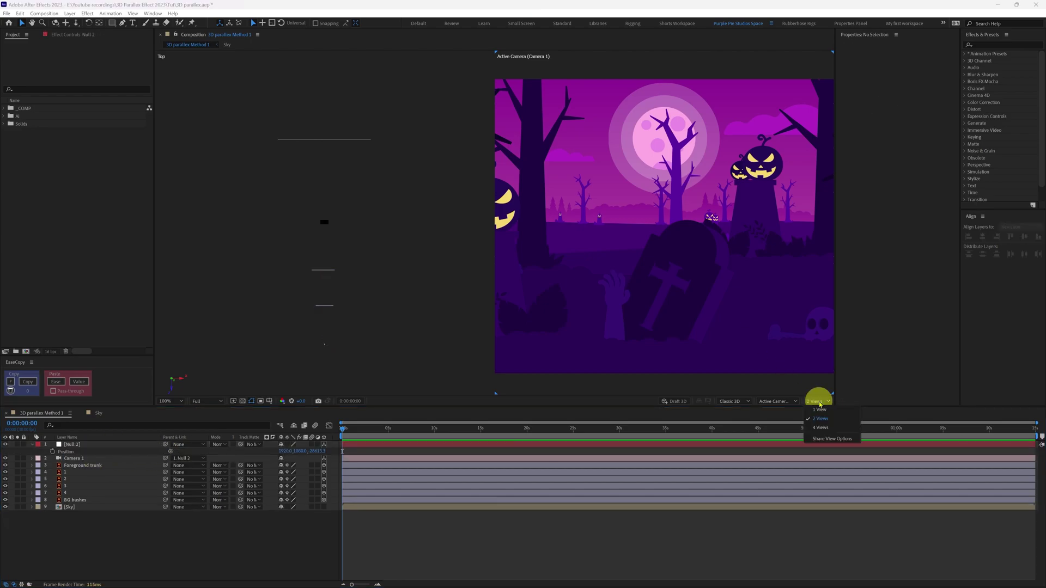
pyautogui.click(820, 412)
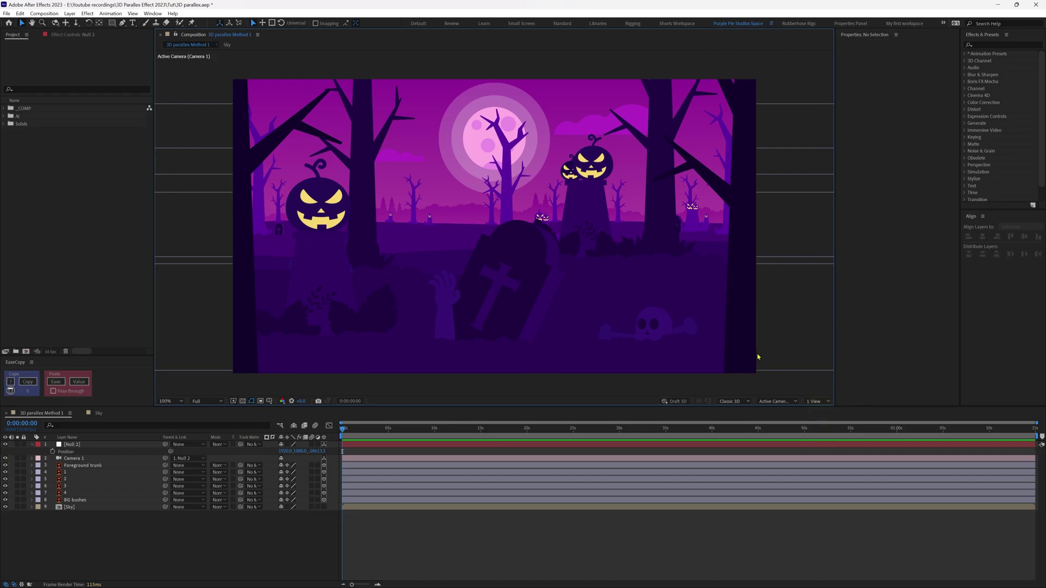
pyautogui.moveTo(284, 453); pyautogui.dragTo(841, 450)
pyautogui.hotkey('ctrl', 'z')
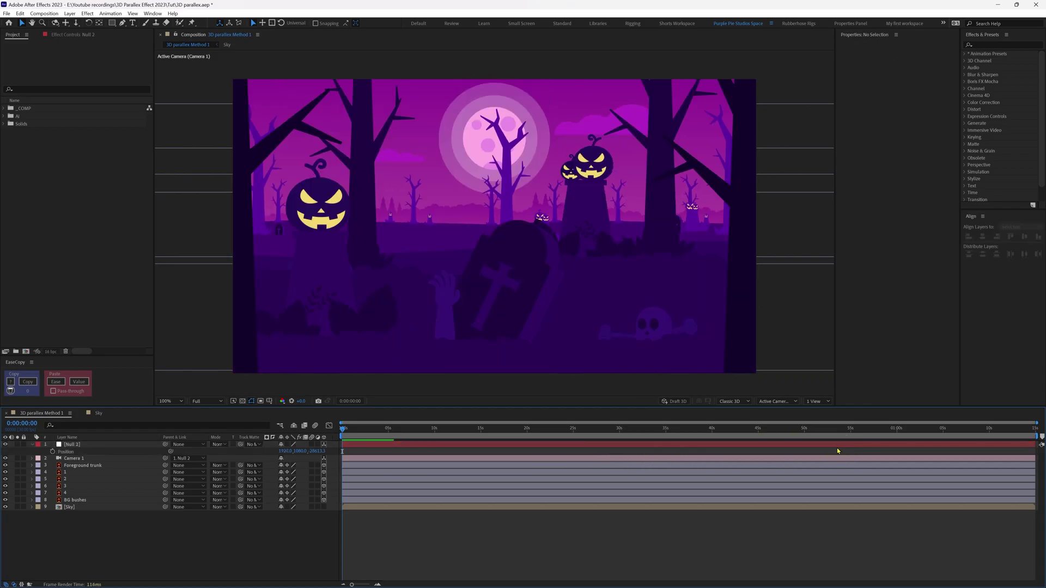
# Step: Keyframe the null's position at 0 seconds and increase its X position for a second keyframe at 0:00:28:09
pyautogui.click(53, 452)
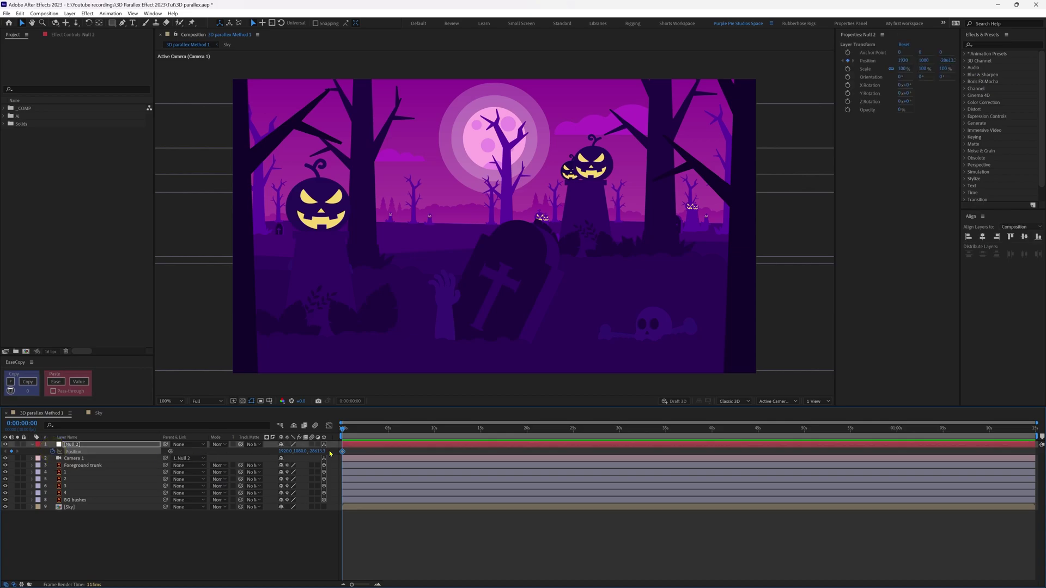
pyautogui.click(604, 428)
pyautogui.moveTo(284, 452); pyautogui.dragTo(787, 463)
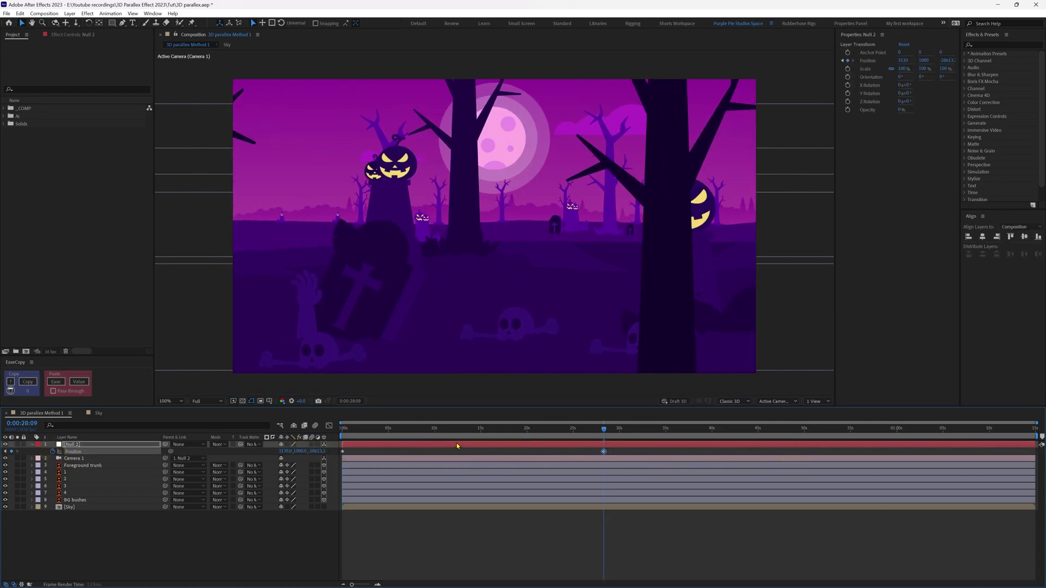
# Step: End the work area at the second position keyframe and preview the camera move
pyautogui.press('n')
pyautogui.click(360, 547)
pyautogui.press('space')
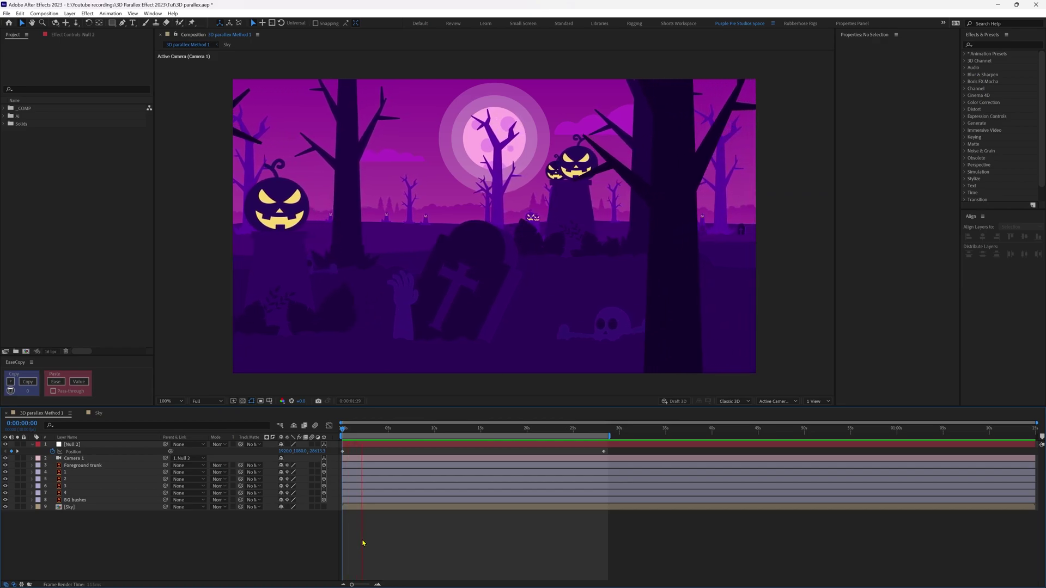
# Step: Speed up the camera move by shifting the null's second position keyframe earlier to about 24 seconds
pyautogui.click(604, 452)
pyautogui.moveTo(603, 453); pyautogui.dragTo(562, 458)
pyautogui.click(120, 535)
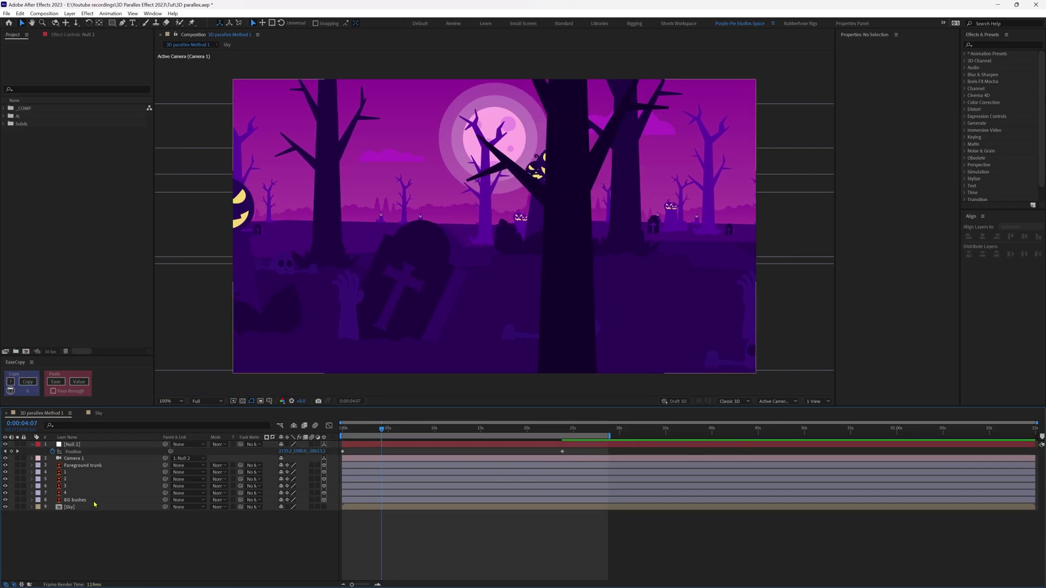
# Step: Apply the Camera Lens Blur effect to the Foreground trunk layer with a blur radius of 8
pyautogui.click(84, 466)
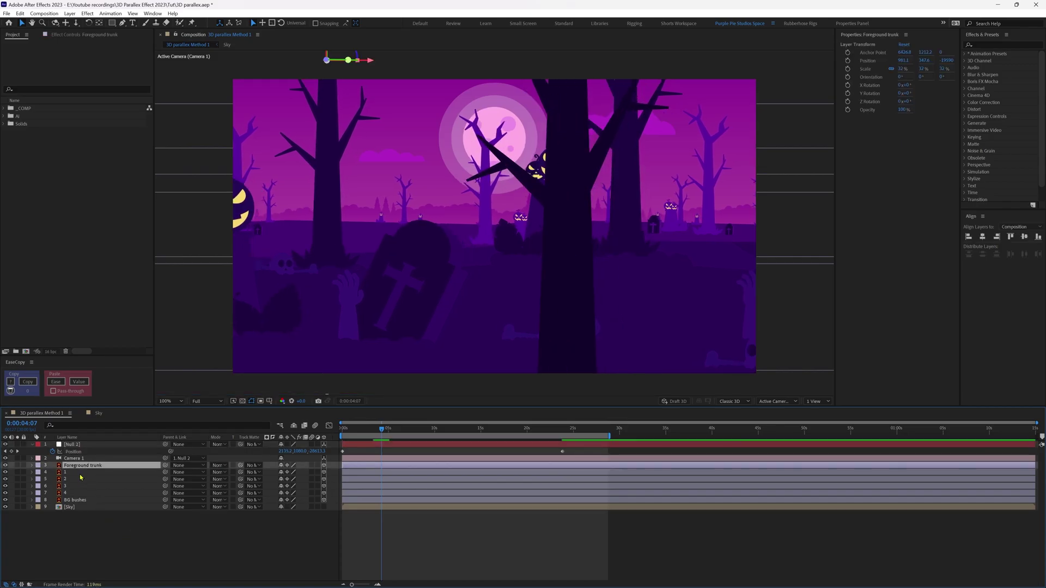
pyautogui.click(981, 83)
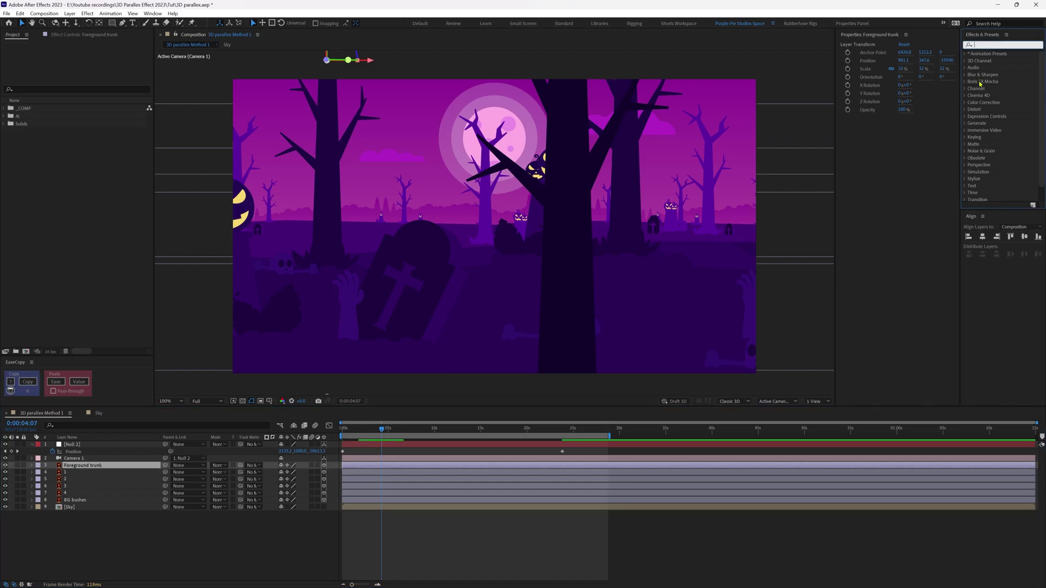
pyautogui.write('camera len')
pyautogui.doubleClick(1001, 61)
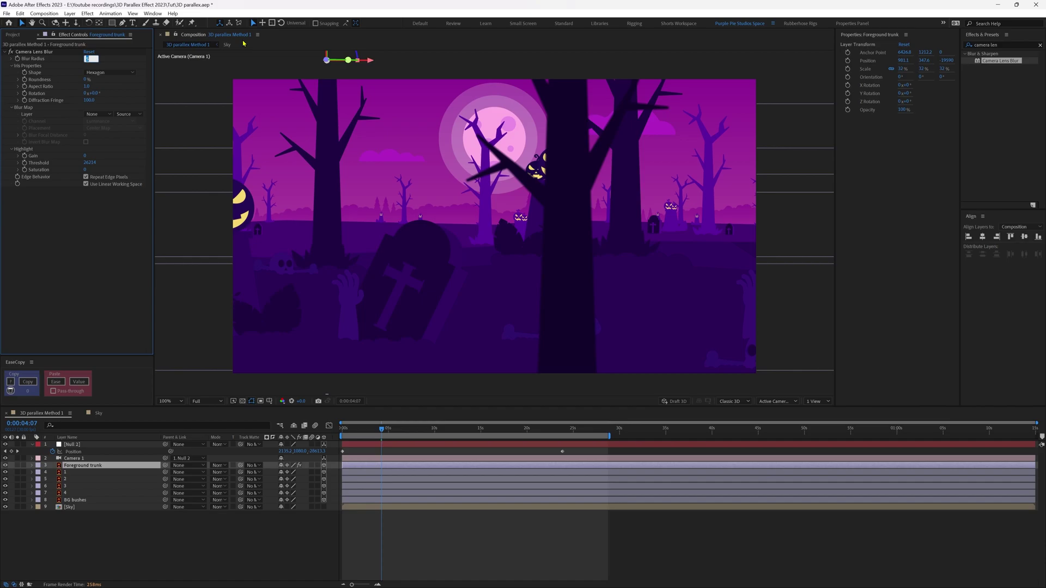
pyautogui.write('8')
# Step: Copy the Camera Lens Blur effect from Foreground trunk to the BG bushes layer and open its blur radius for editing
pyautogui.click(43, 52)
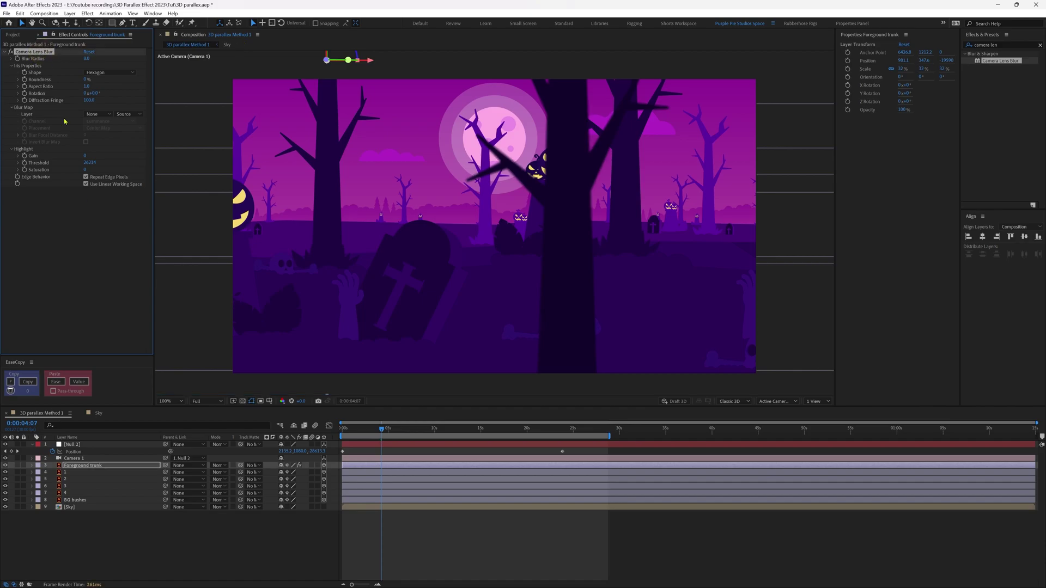
pyautogui.click(72, 501)
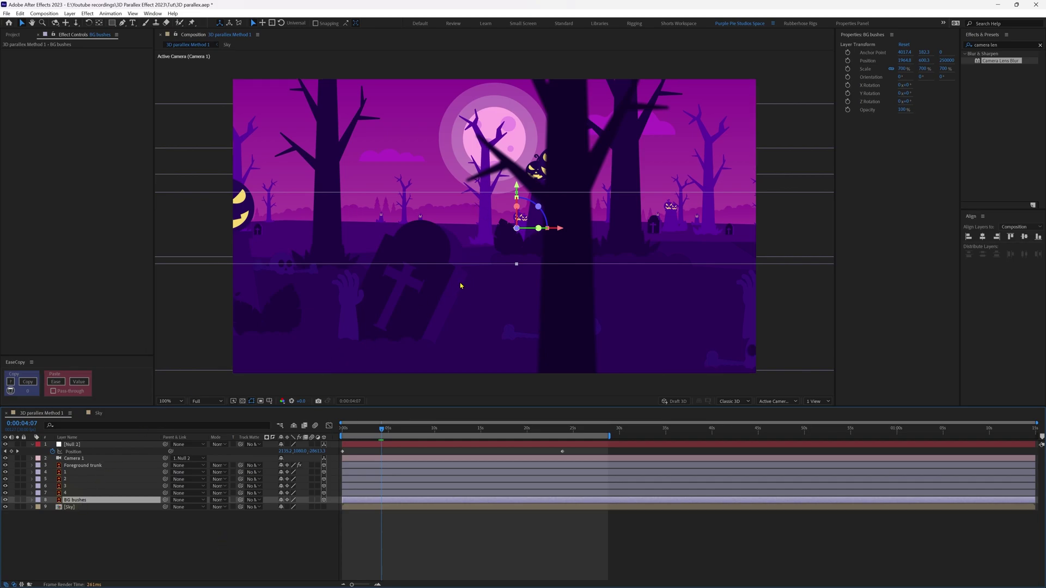
pyautogui.hotkey('ctrl', 'v')
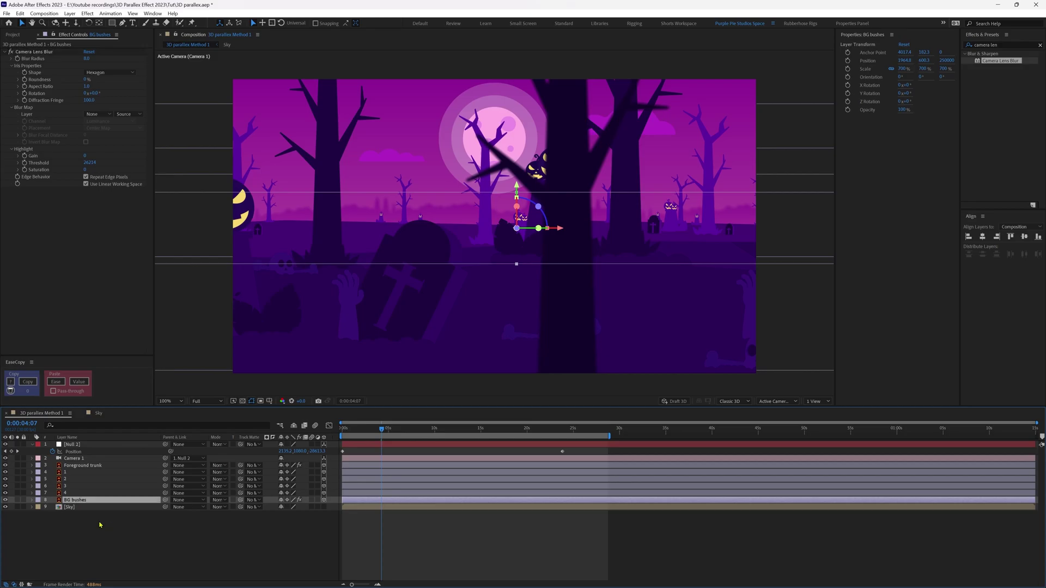
pyautogui.click(86, 58)
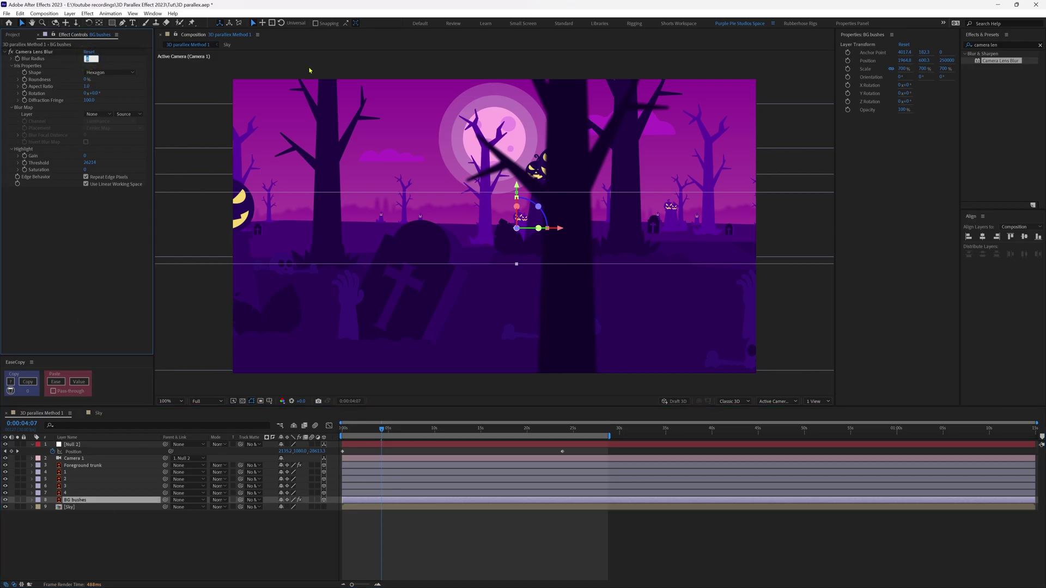
# Step: Check layer 4 in solo, apply Camera Lens Blur to it and open its blur radius for editing
pyautogui.click(73, 494)
pyautogui.click(17, 494)
pyautogui.click(17, 494)
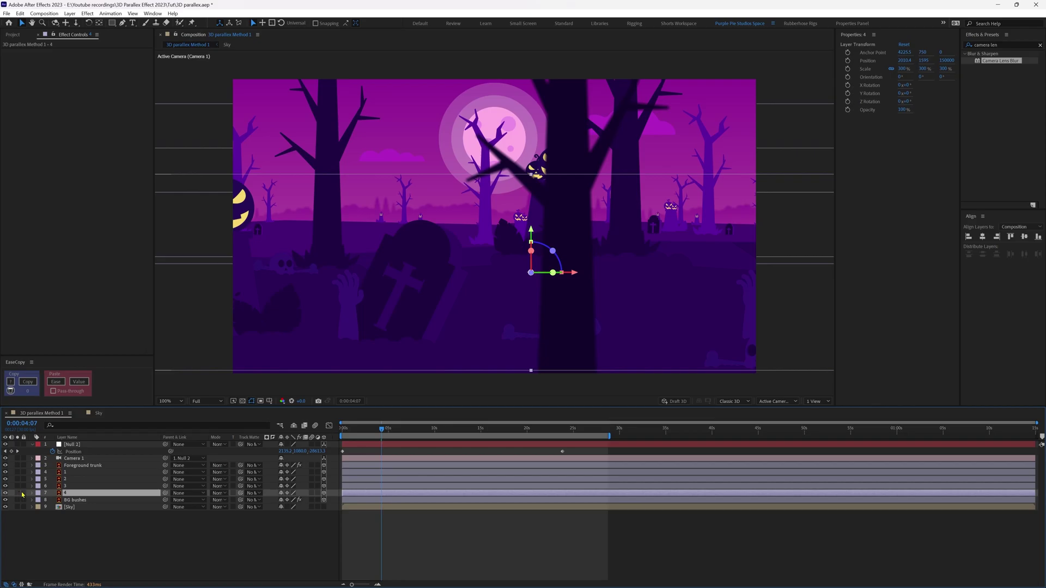
pyautogui.hotkey('ctrl', 'alt', 'shift', 'e')
pyautogui.click(86, 59)
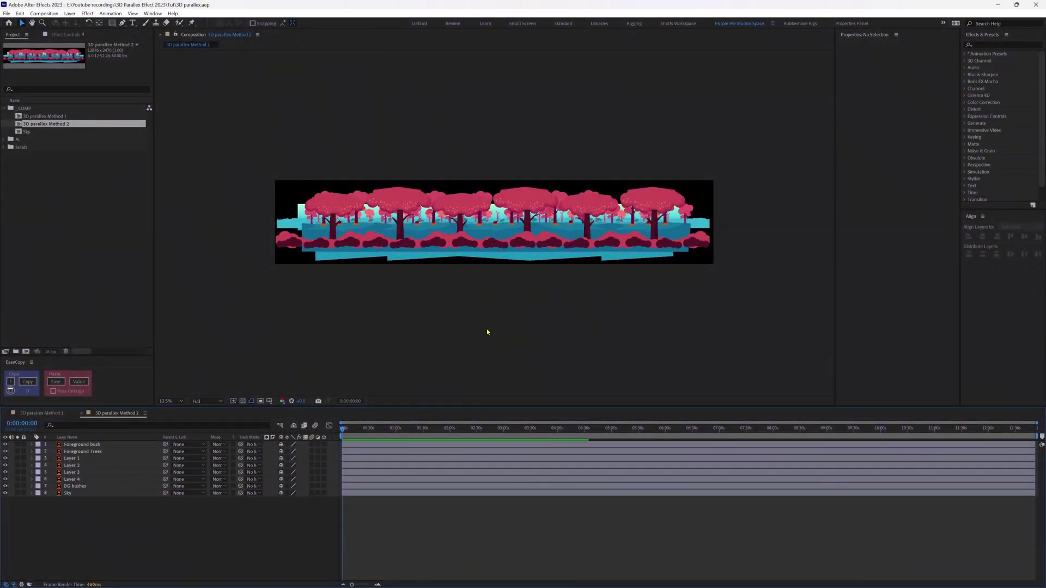
# Step: Resize the 3D parallax Method 2 composition to 1920 × 1080 and make the Sky layer a 3D layer
pyautogui.click(44, 13)
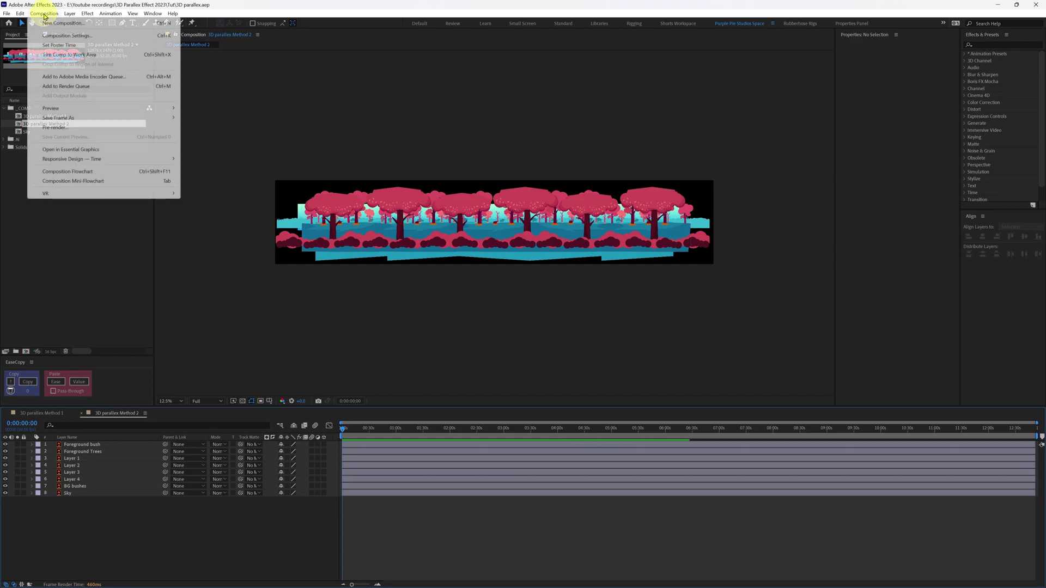
pyautogui.click(64, 35)
pyautogui.click(423, 149)
pyautogui.write('1')
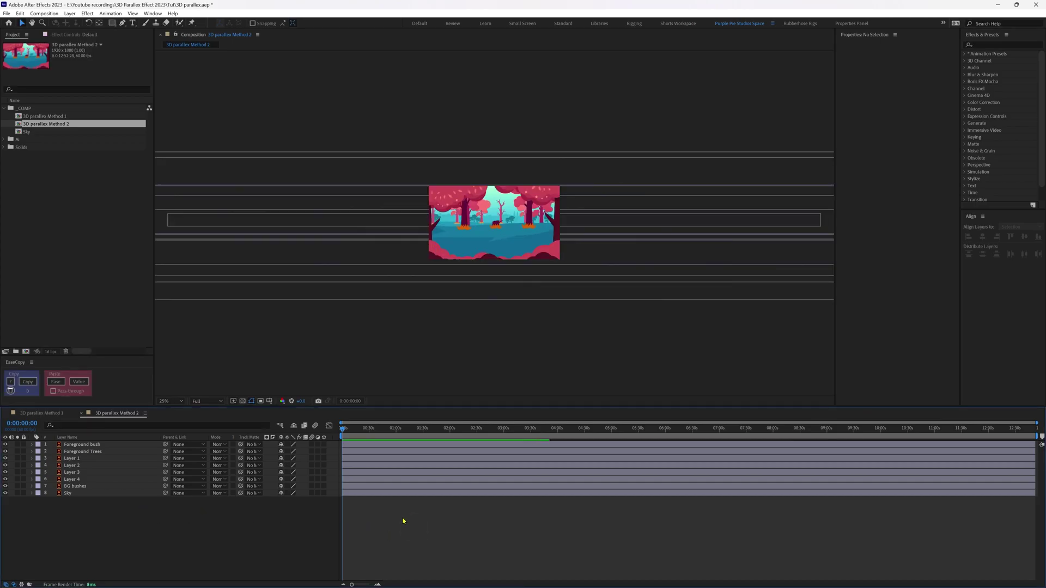
pyautogui.click(323, 494)
# Step: Add starting Position keyframes to all layers from Foreground bush to BG bushes and shift the artwork right so its left end fills the frame
pyautogui.click(82, 486)
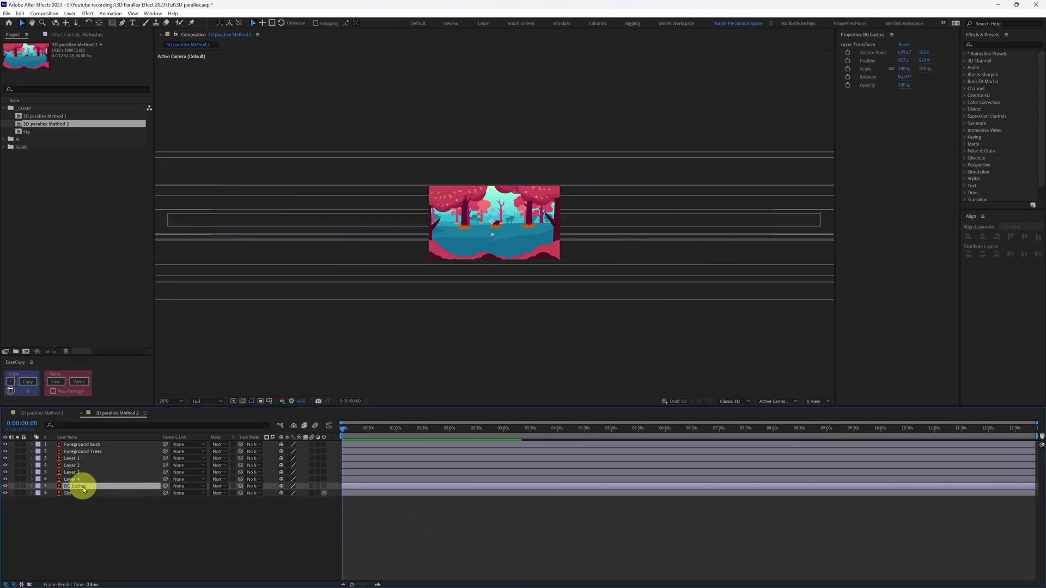
pyautogui.keyDown('shift'); pyautogui.click(80, 445); pyautogui.keyUp('shift')
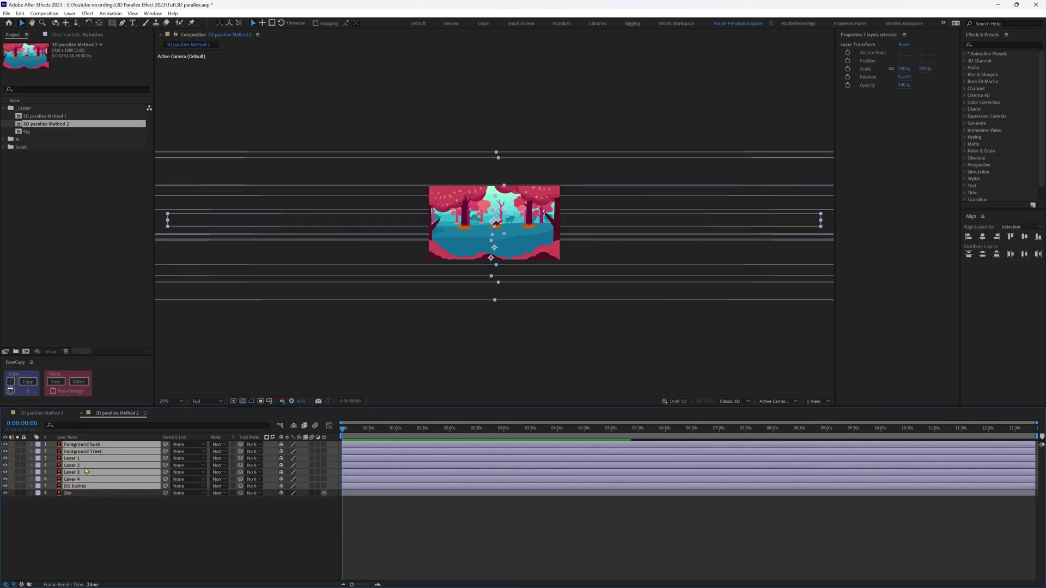
pyautogui.hotkey('alt', 'shift', 'p')
pyautogui.moveTo(289, 451); pyautogui.dragTo(1034, 448)
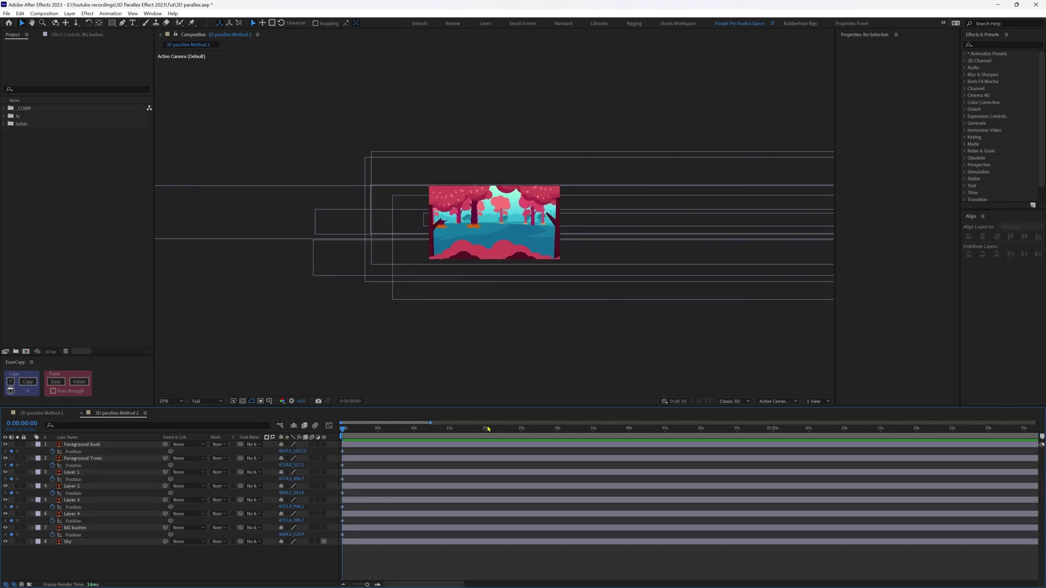
# Step: Create second Position keyframes at about 15 seconds by moving all layers from Foreground bush to BG bushes far left, and return to the start
pyautogui.moveTo(485, 429); pyautogui.dragTo(451, 431)
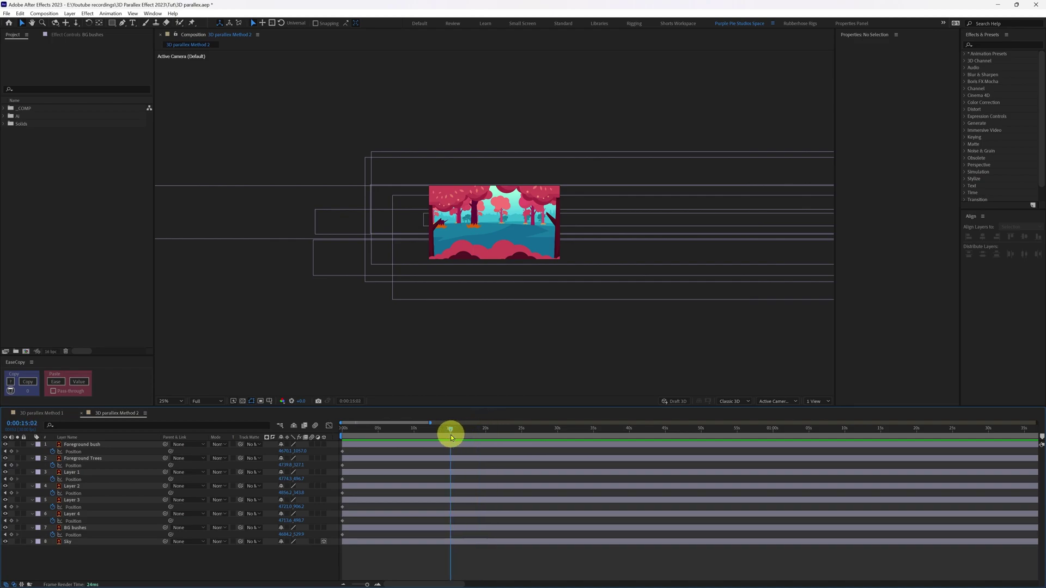
pyautogui.click(81, 444)
pyautogui.keyDown('shift'); pyautogui.click(82, 528); pyautogui.keyUp('shift')
pyautogui.moveTo(283, 535); pyautogui.dragTo(8, 533)
pyautogui.press('Home')
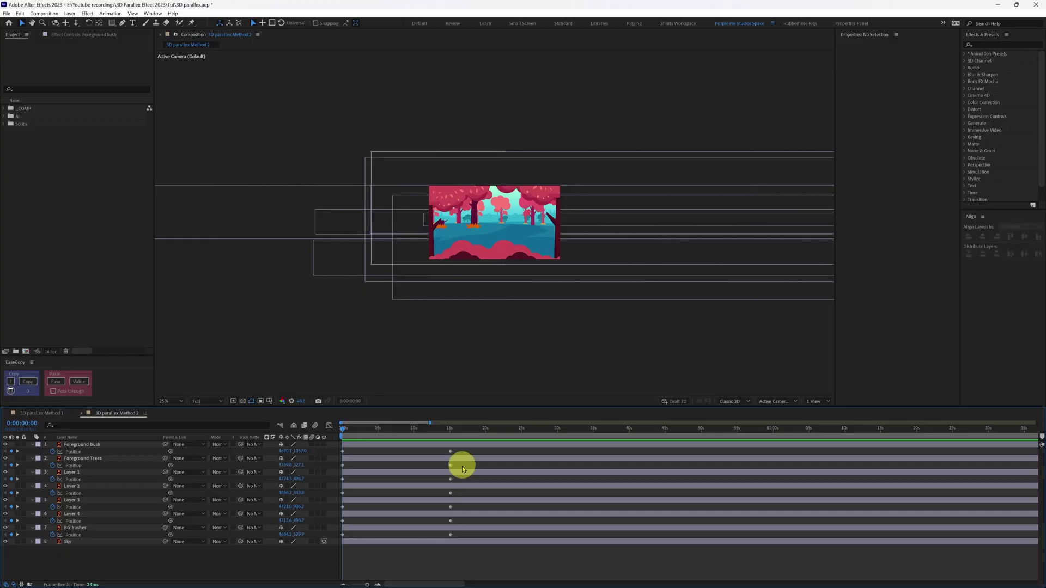
# Step: Stagger the end keyframes progressively later by depth, from about 23 s for Foreground Trees to about 89 s for BG bushes, and preview
pyautogui.moveTo(462, 464); pyautogui.dragTo(444, 545)
pyautogui.moveTo(464, 467); pyautogui.dragTo(490, 547)
pyautogui.moveTo(505, 480); pyautogui.dragTo(562, 542)
pyautogui.moveTo(573, 507); pyautogui.dragTo(661, 508)
pyautogui.moveTo(629, 559); pyautogui.dragTo(725, 542)
pyautogui.moveTo(734, 521); pyautogui.dragTo(834, 542)
pyautogui.moveTo(842, 535); pyautogui.dragTo(982, 535)
pyautogui.click(579, 575)
pyautogui.press('space')
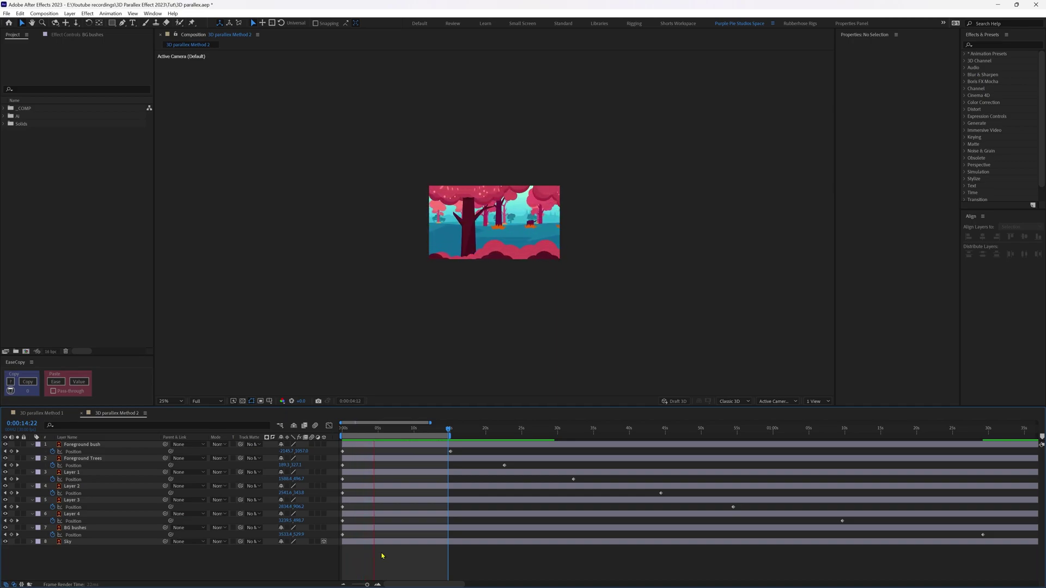
# Step: Apply the Camera Lens Blur effect to the Foreground bush layer and adjust its blur radius
pyautogui.click(978, 44)
pyautogui.write('cas')
pyautogui.press('BackSpace')
pyautogui.write('a')
pyautogui.press('BackSpace')
pyautogui.write('mera len')
pyautogui.doubleClick(1000, 60)
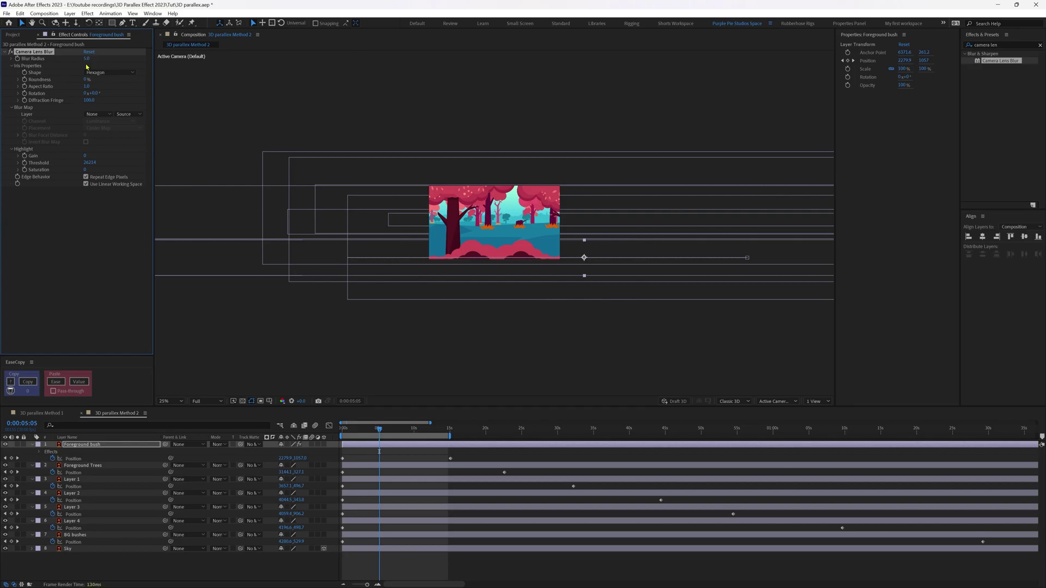
pyautogui.click(86, 58)
pyautogui.press('Return')
# Step: Copy the Camera Lens Blur effect to the Foreground Trees layer and set its blur radius to 8
pyautogui.click(92, 466)
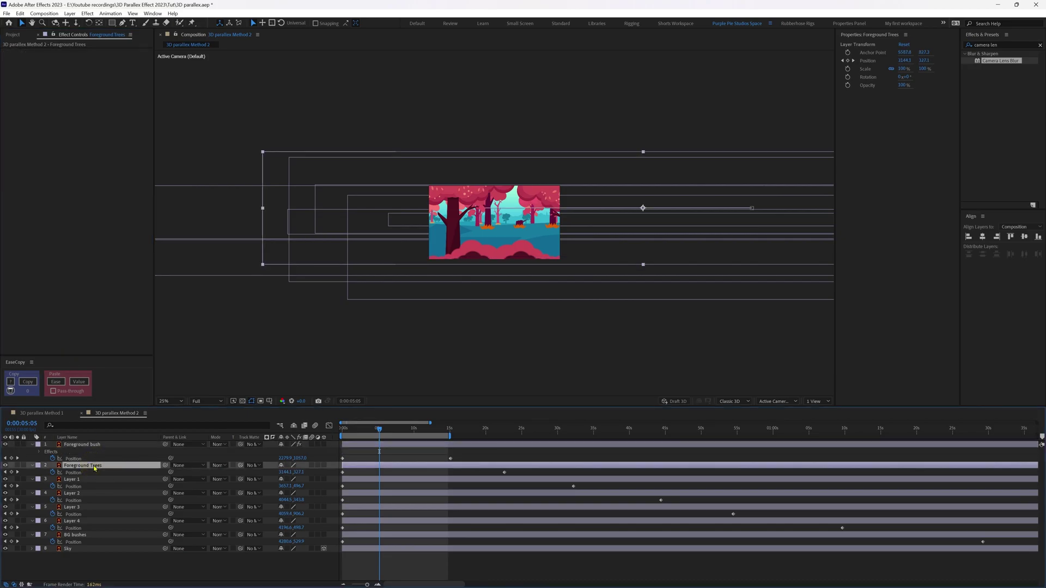
pyautogui.hotkey('ctrl', 'v')
pyautogui.click(89, 58)
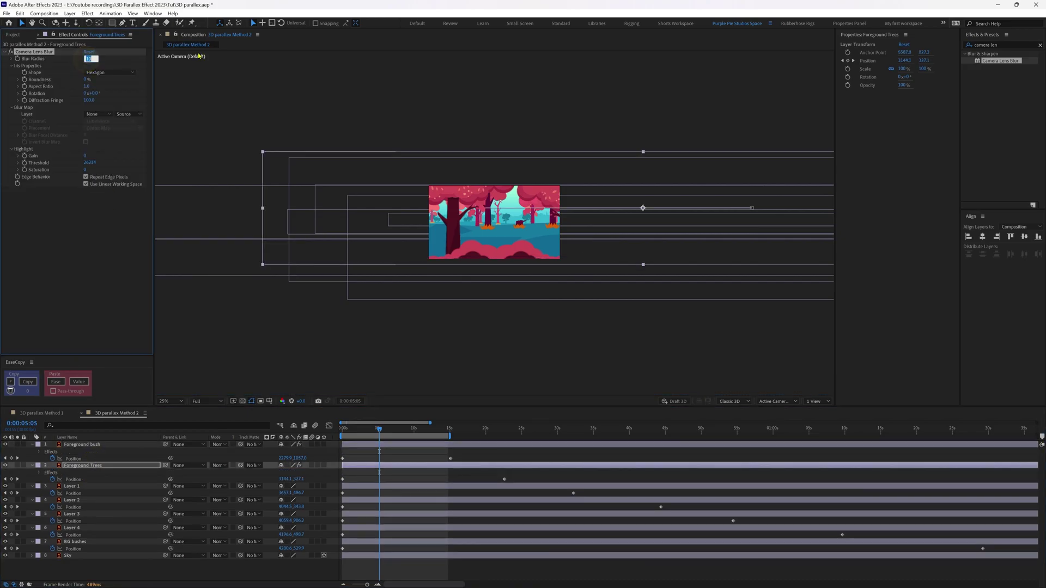
pyautogui.write('8')
pyautogui.press('Return')
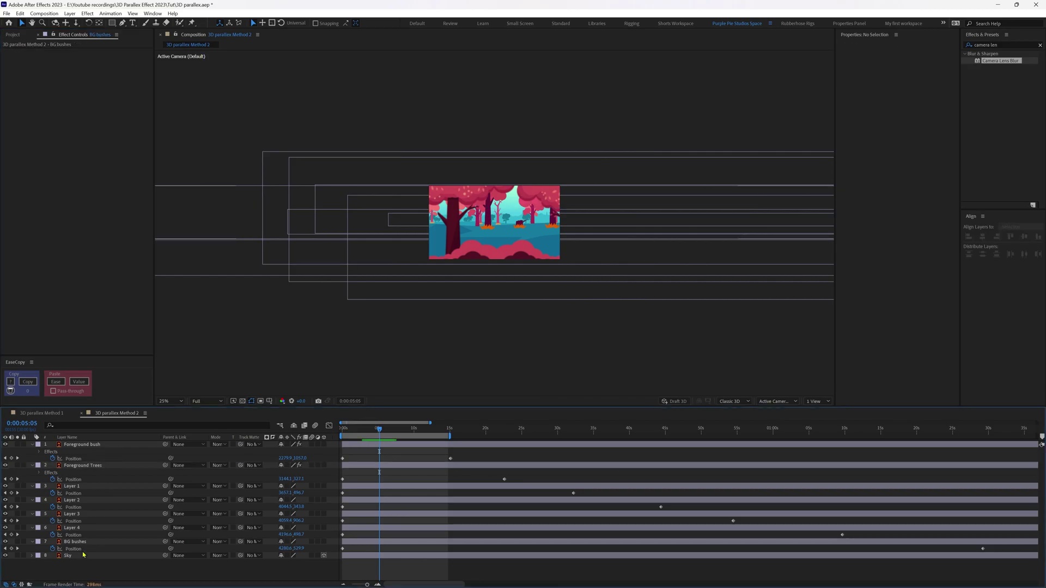
# Step: Copy the Camera Lens Blur effect to BG bushes and Layers 4, 3 and 2, and preview the animation at 100% size
pyautogui.click(84, 542)
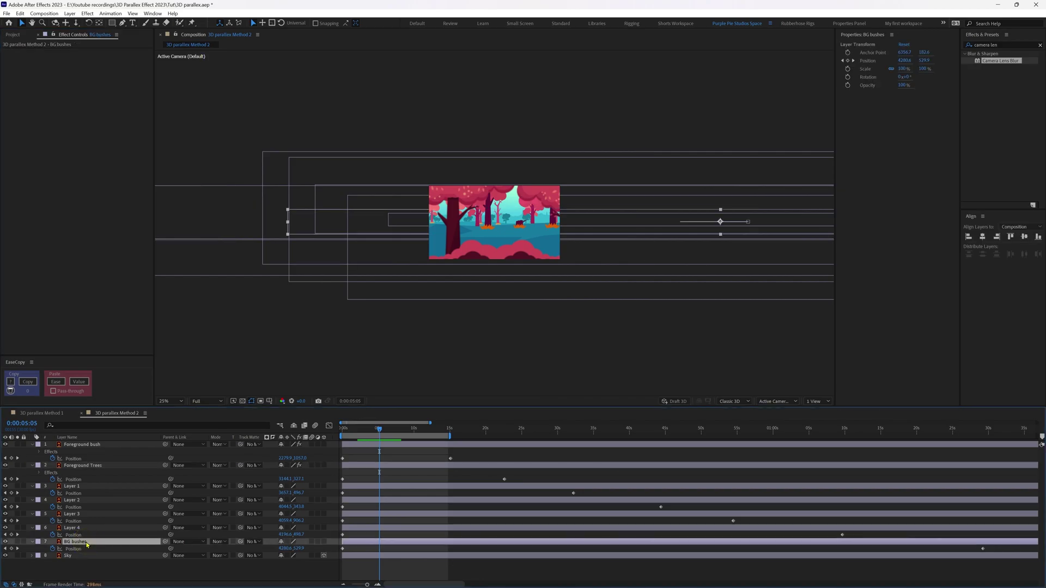
pyautogui.hotkey('ctrl', 'v')
pyautogui.click(70, 528)
pyautogui.click(18, 528)
pyautogui.click(18, 528)
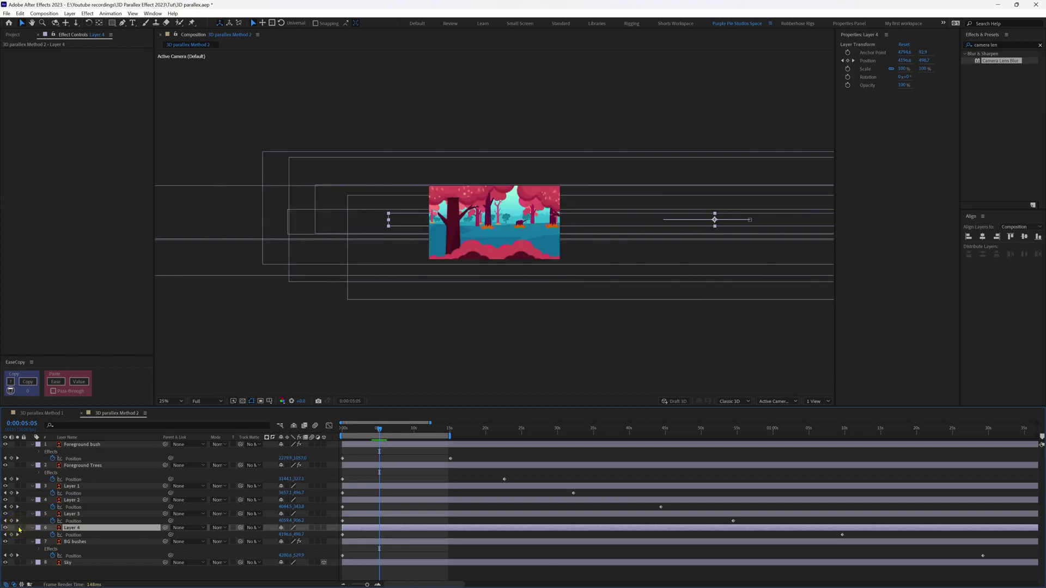
pyautogui.hotkey('ctrl', 'v')
pyautogui.press('/')
pyautogui.press('space')
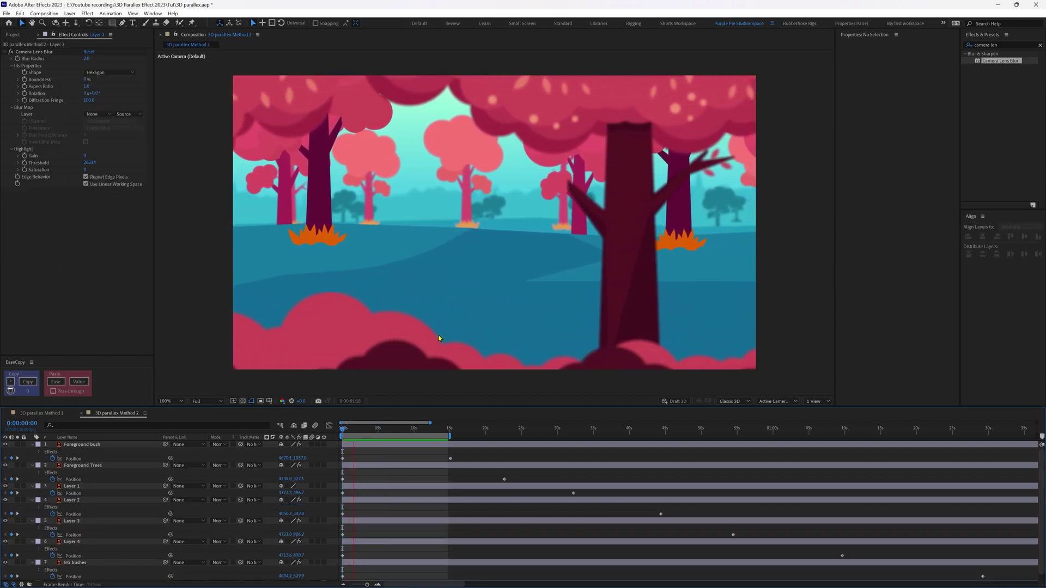